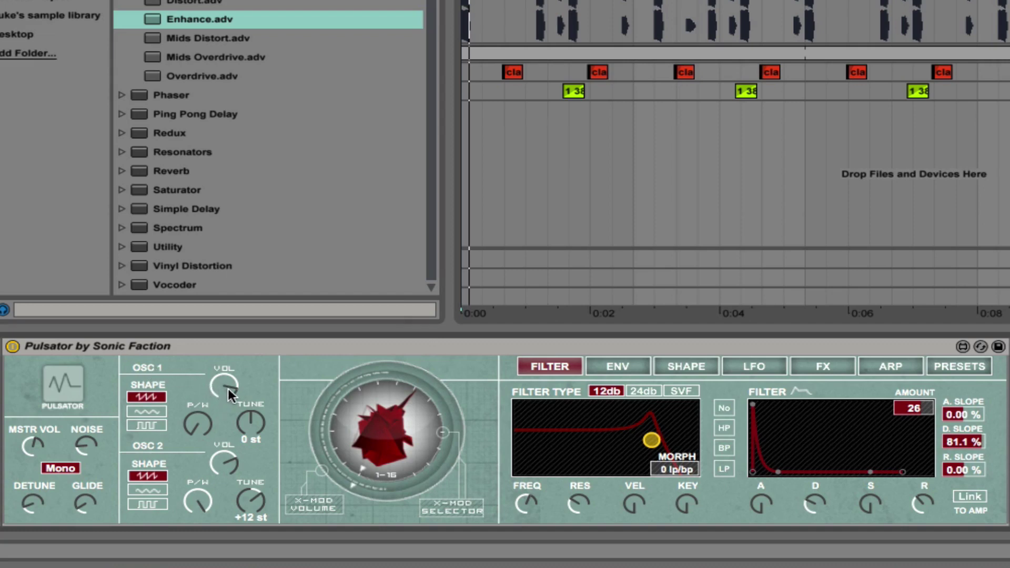
# Switch oscillator 1 to a square wave, reduce its pulse width, and lower oscillator 2's volume
pyautogui.moveTo(193, 424)
pyautogui.mouseDown()
pyautogui.moveTo(193, 415)
pyautogui.moveTo(193, 434)
pyautogui.mouseUp()
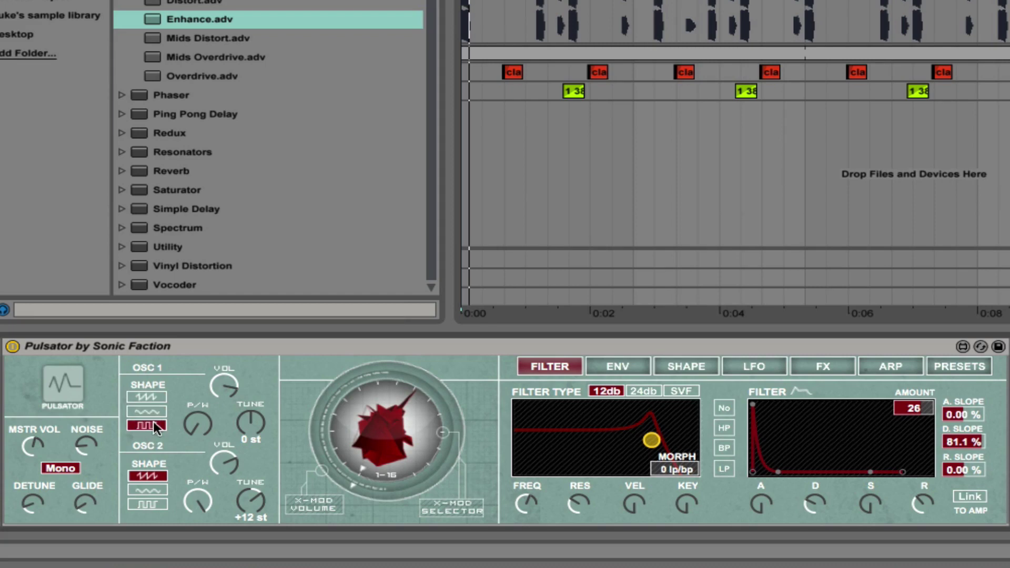
pyautogui.moveTo(220, 458); pyautogui.dragTo(221, 473)
pyautogui.click(150, 395)
pyautogui.moveTo(200, 426); pyautogui.dragTo(198, 458)
# Raise oscillator 2's volume back up, keep its tuning at +12 st, and adjust its pulse width
pyautogui.moveTo(224, 463); pyautogui.dragTo(224, 446)
pyautogui.scroll(-5, 248, 505)
pyautogui.moveTo(192, 498); pyautogui.dragTo(199, 501)
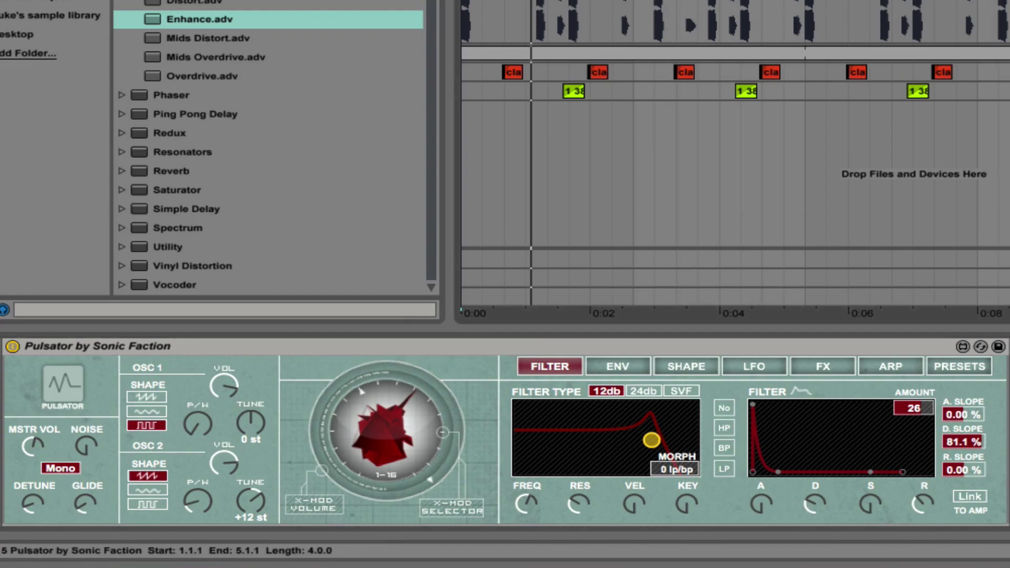
# Play the arrangement from near the beginning to hear the Pulsator patch
pyautogui.press('space')
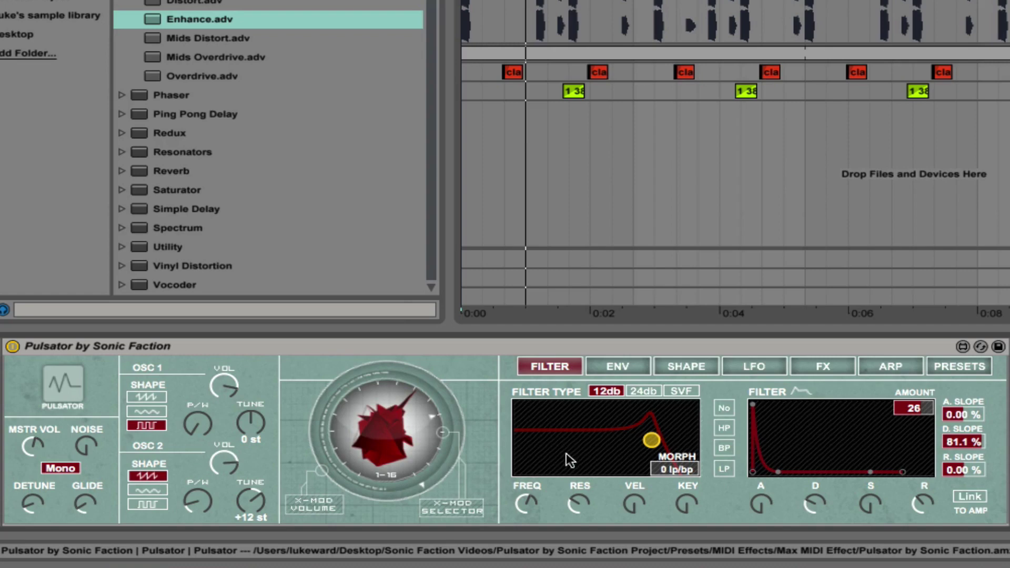
# Lower the filter cutoff, add key tracking, morph toward 94 hp/no, and raise resonance
pyautogui.moveTo(522, 506); pyautogui.dragTo(579, 513)
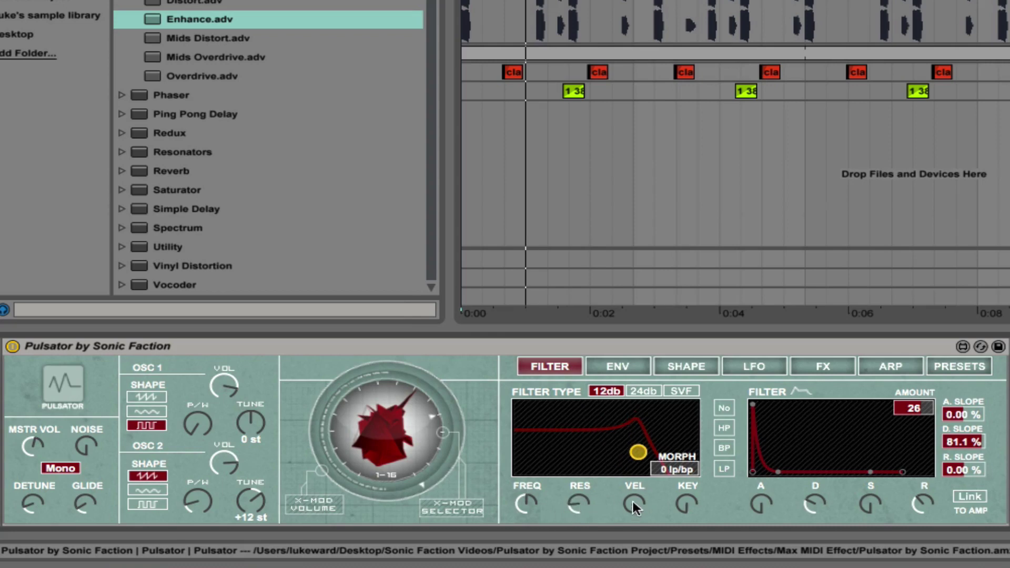
pyautogui.moveTo(687, 504)
pyautogui.mouseDown()
pyautogui.moveTo(687, 487)
pyautogui.moveTo(687, 505)
pyautogui.mouseUp()
pyautogui.moveTo(677, 470); pyautogui.dragTo(677, 450)
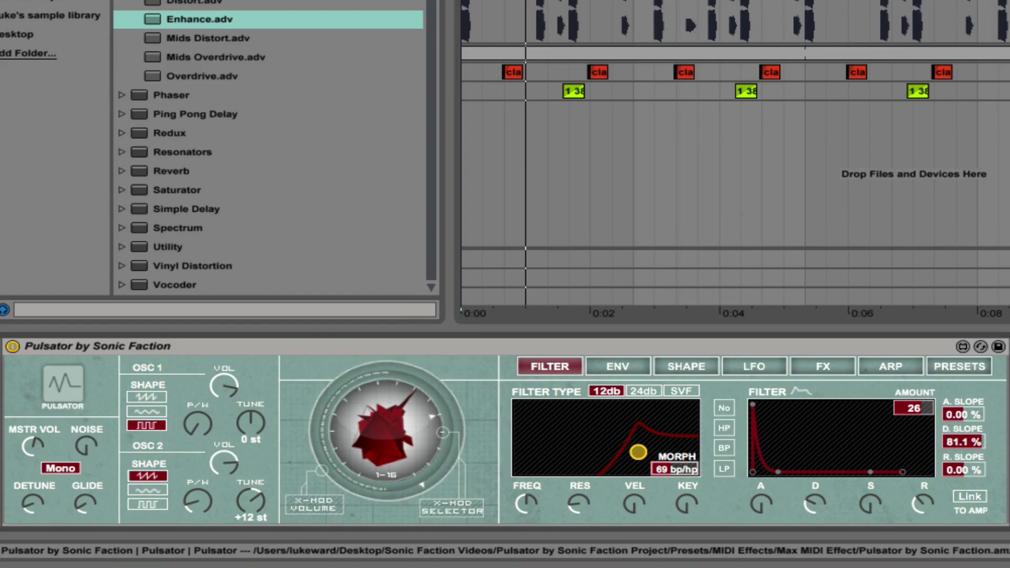
pyautogui.moveTo(525, 502); pyautogui.dragTo(525, 529)
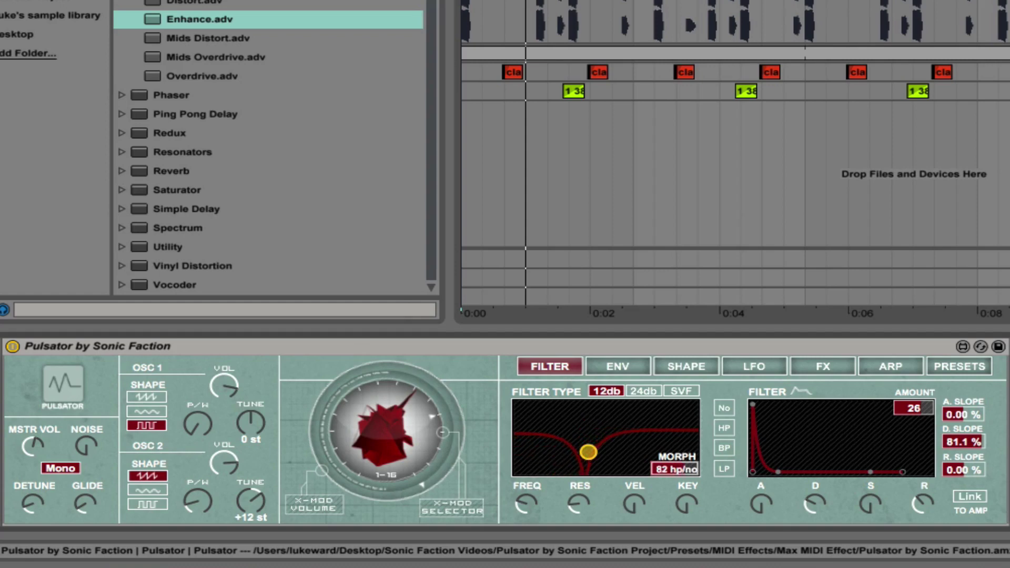
pyautogui.moveTo(520, 513); pyautogui.dragTo(521, 489)
pyautogui.moveTo(579, 513); pyautogui.dragTo(579, 498)
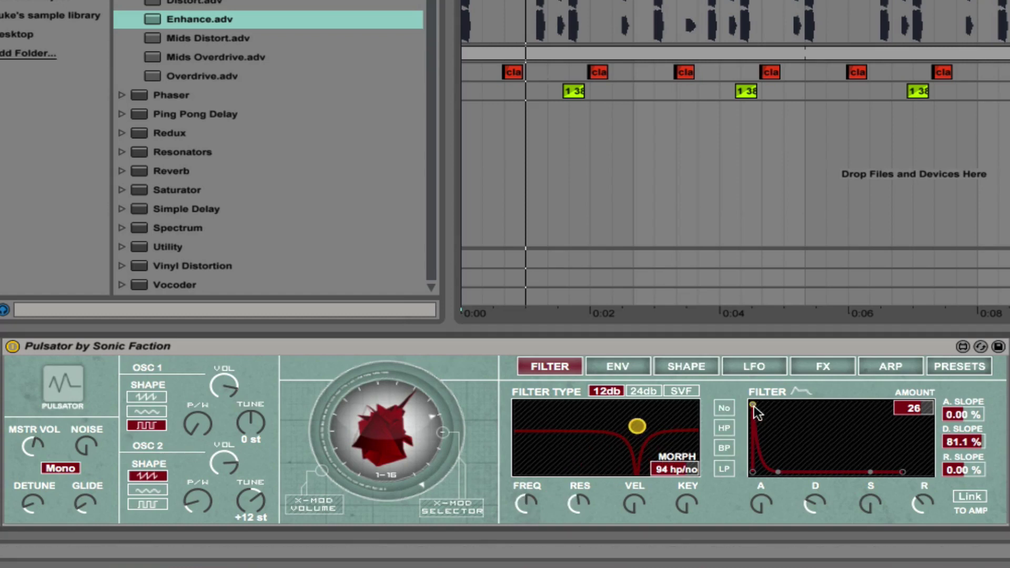
# Lengthen the filter envelope attack, set envelope amount to 72, and trim its decay
pyautogui.moveTo(752, 404); pyautogui.dragTo(768, 435)
pyautogui.moveTo(907, 412); pyautogui.dragTo(907, 387)
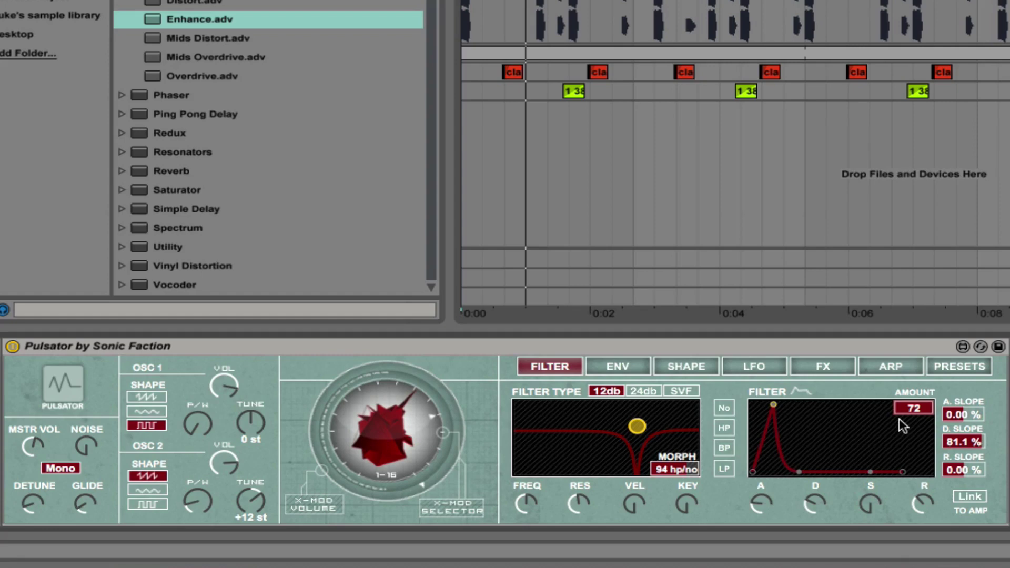
pyautogui.moveTo(898, 419); pyautogui.dragTo(921, 419)
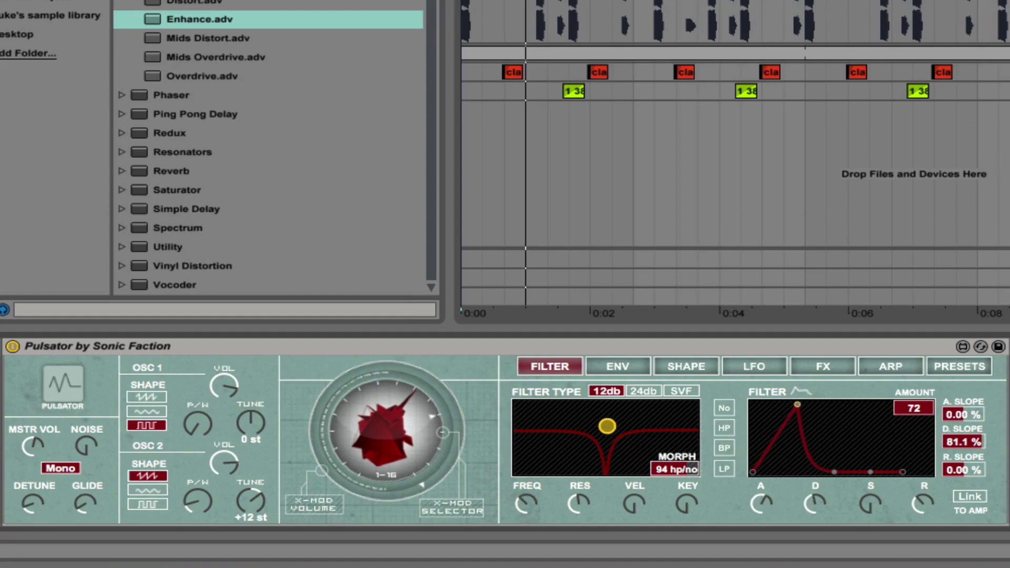
pyautogui.moveTo(818, 515); pyautogui.dragTo(818, 518)
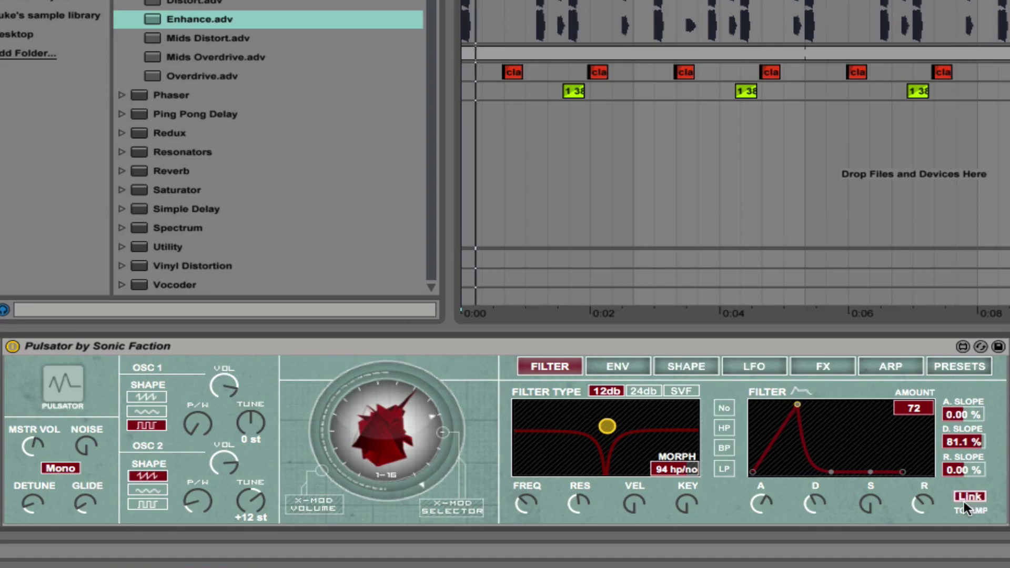
# Shorten the filter envelope's attack and decay for a quick, snappy envelope
pyautogui.moveTo(825, 503); pyautogui.dragTo(825, 510)
pyautogui.moveTo(760, 503); pyautogui.dragTo(761, 508)
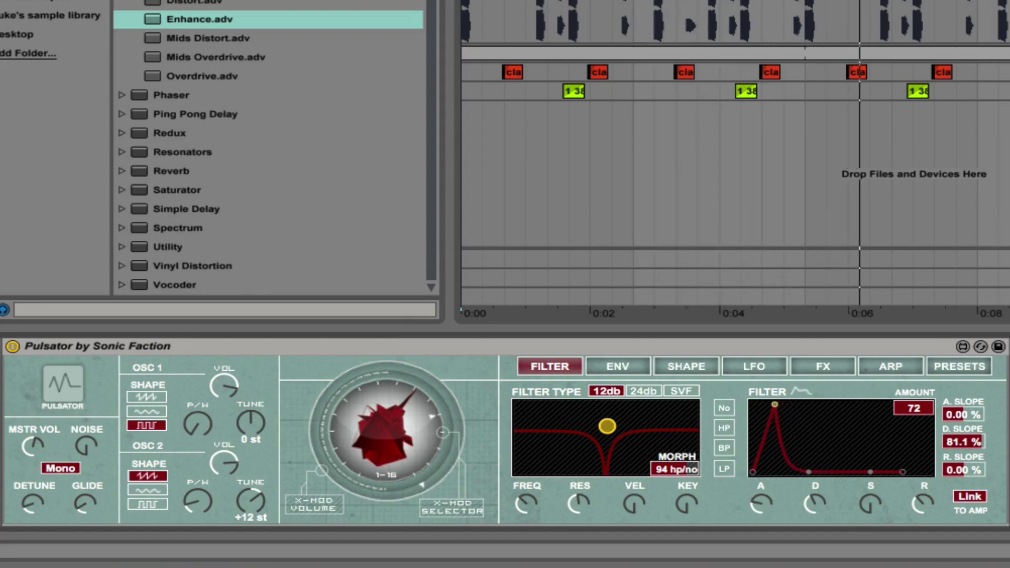
pyautogui.moveTo(806, 500); pyautogui.dragTo(760, 510)
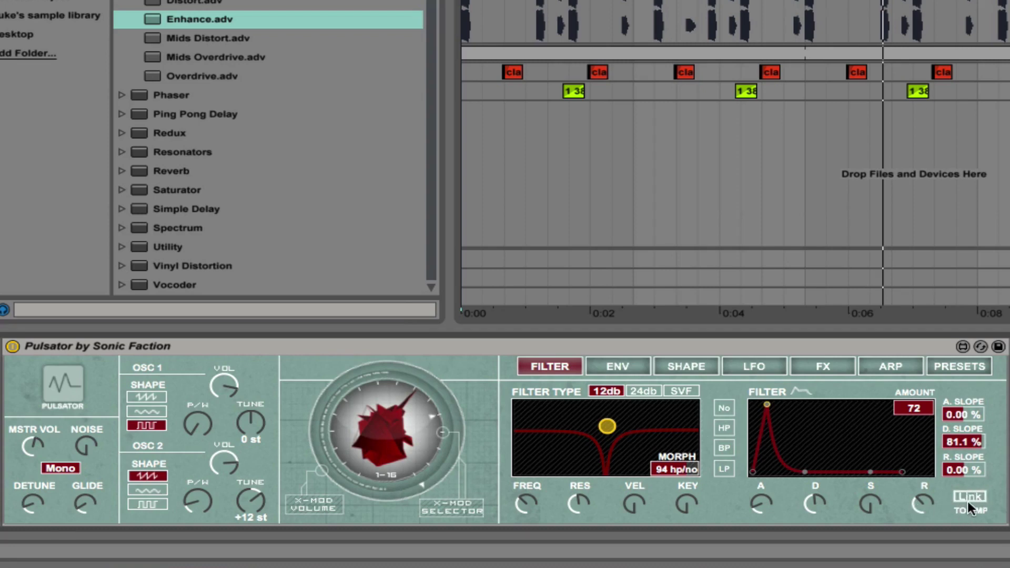
# On the envelope page, raise amp sustain near maximum and shorten the amp release
pyautogui.click(608, 367)
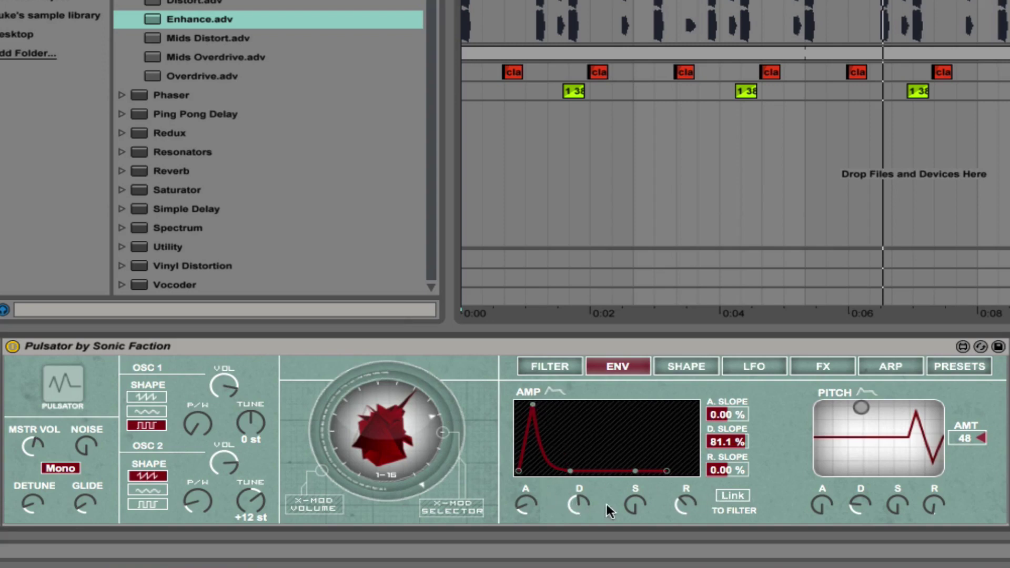
pyautogui.moveTo(637, 504); pyautogui.dragTo(638, 467)
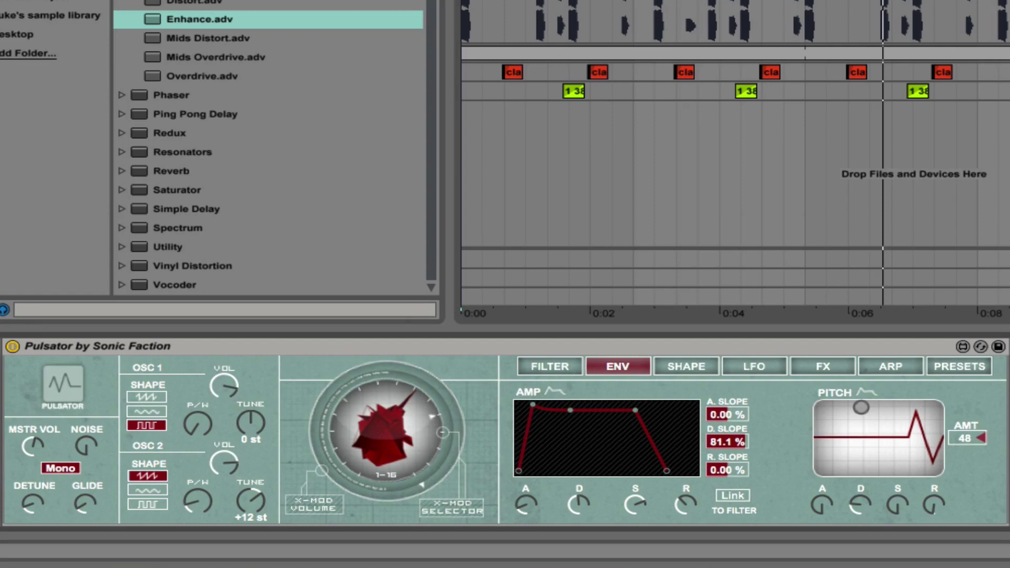
pyautogui.moveTo(673, 502); pyautogui.dragTo(673, 522)
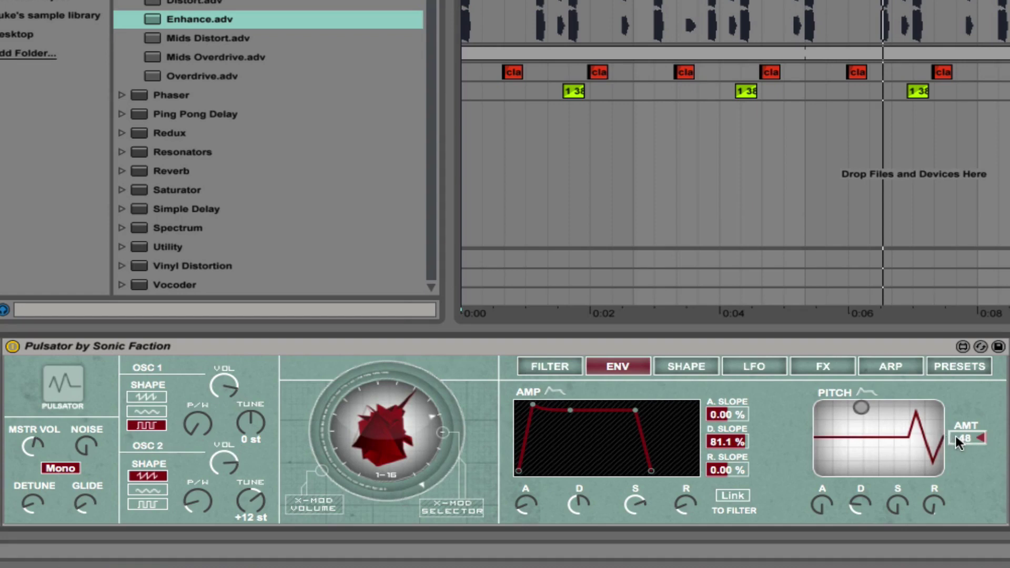
# Lengthen the pitch envelope decay and nudge its sustain up slightly
pyautogui.moveTo(859, 504)
pyautogui.mouseDown()
pyautogui.moveTo(859, 487)
pyautogui.moveTo(860, 496)
pyautogui.mouseUp()
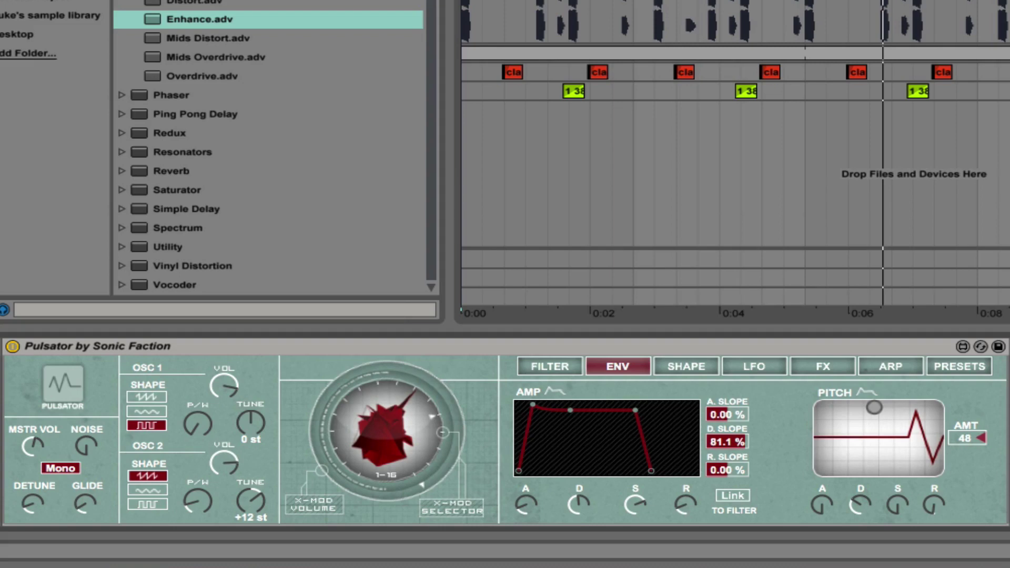
pyautogui.moveTo(898, 508)
pyautogui.mouseDown()
pyautogui.moveTo(897, 498)
pyautogui.moveTo(898, 513)
pyautogui.mouseUp()
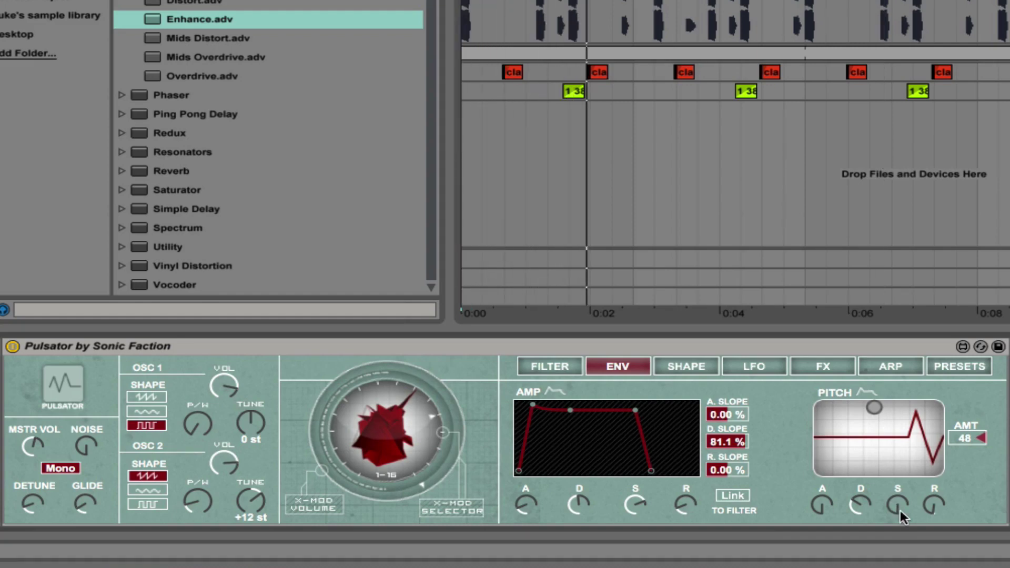
pyautogui.click(680, 366)
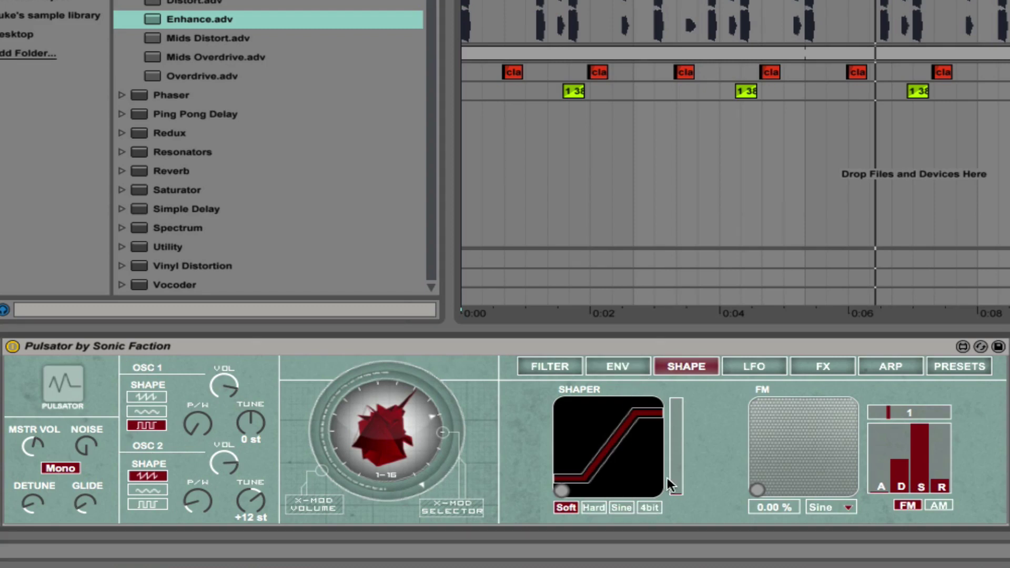
# Audition Soft, Sine and 4bit shaper modes, then settle on Hard with a strong shaper amount
pyautogui.moveTo(676, 487)
pyautogui.mouseDown()
pyautogui.moveTo(677, 415)
pyautogui.moveTo(681, 472)
pyautogui.mouseUp()
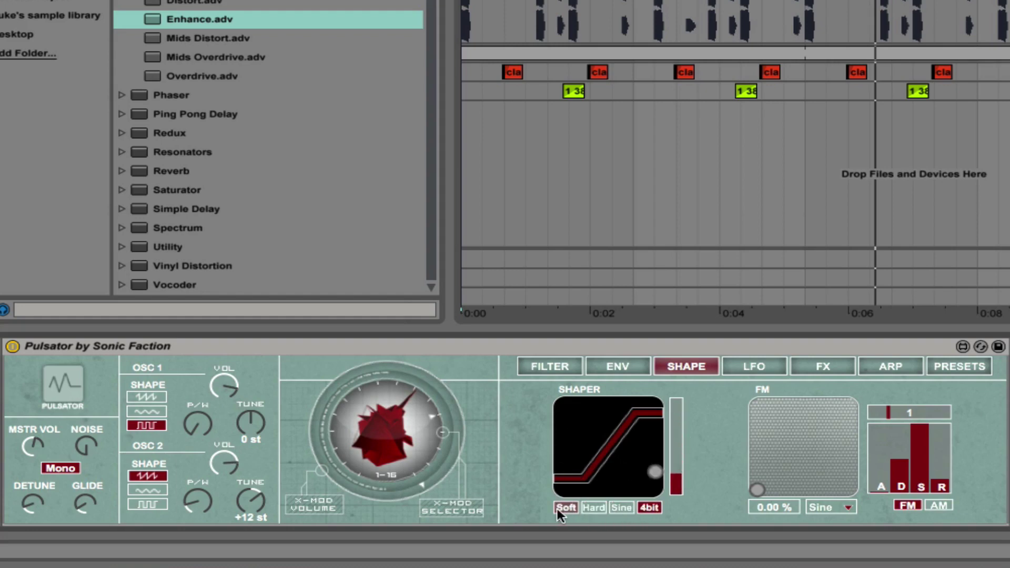
pyautogui.moveTo(676, 483); pyautogui.dragTo(677, 414)
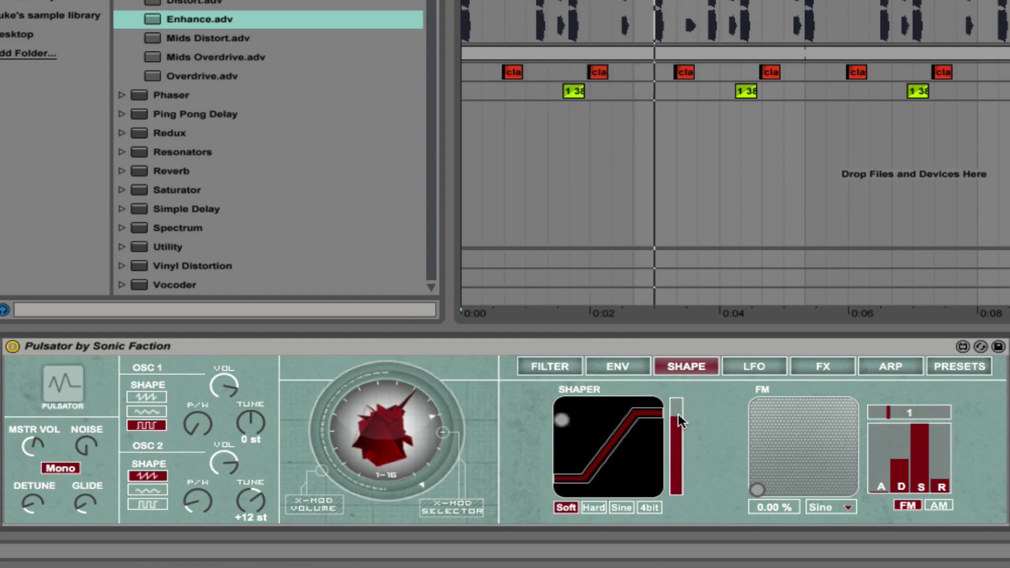
pyautogui.click(599, 504)
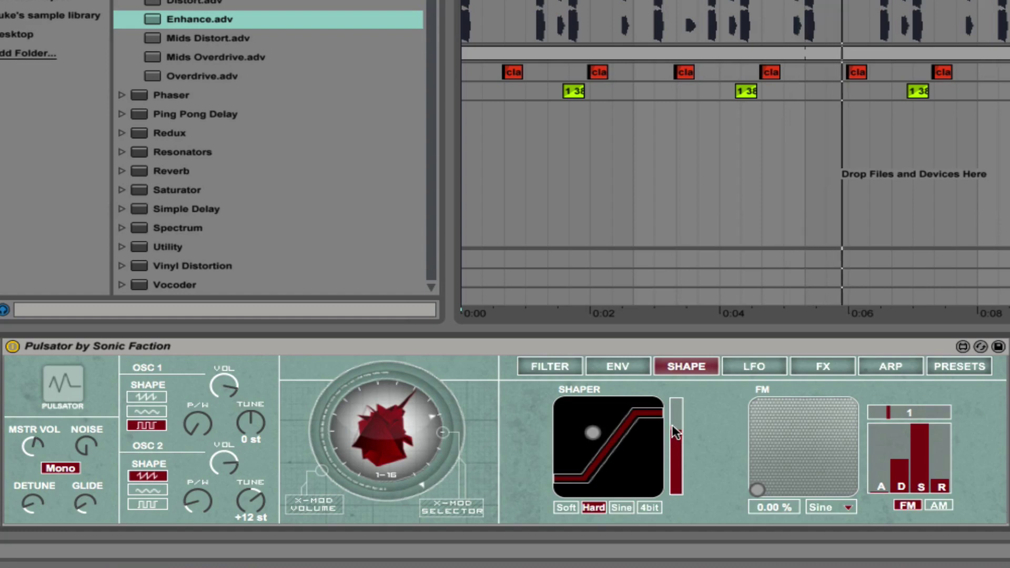
pyautogui.moveTo(674, 421); pyautogui.dragTo(674, 408)
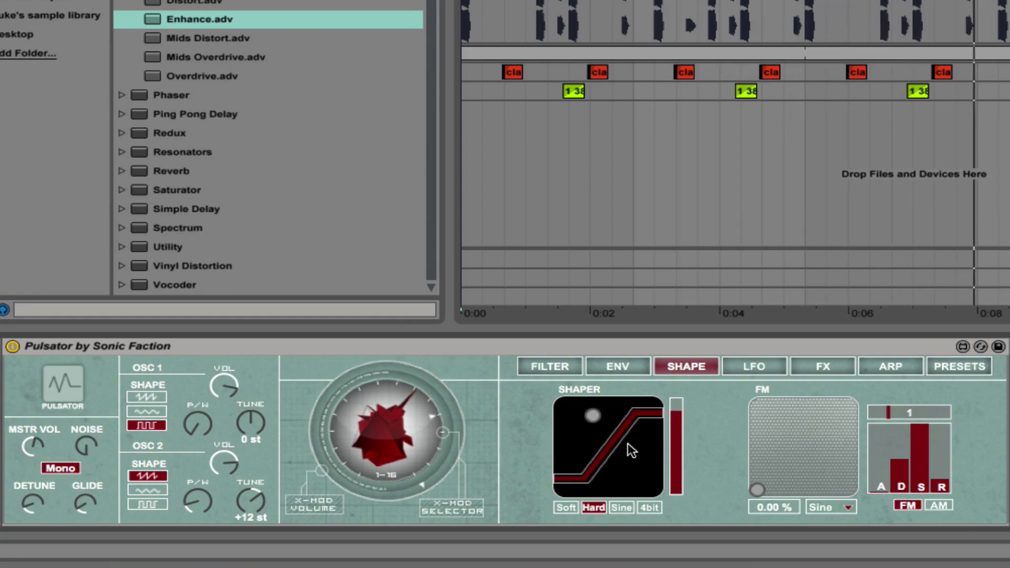
pyautogui.click(620, 507)
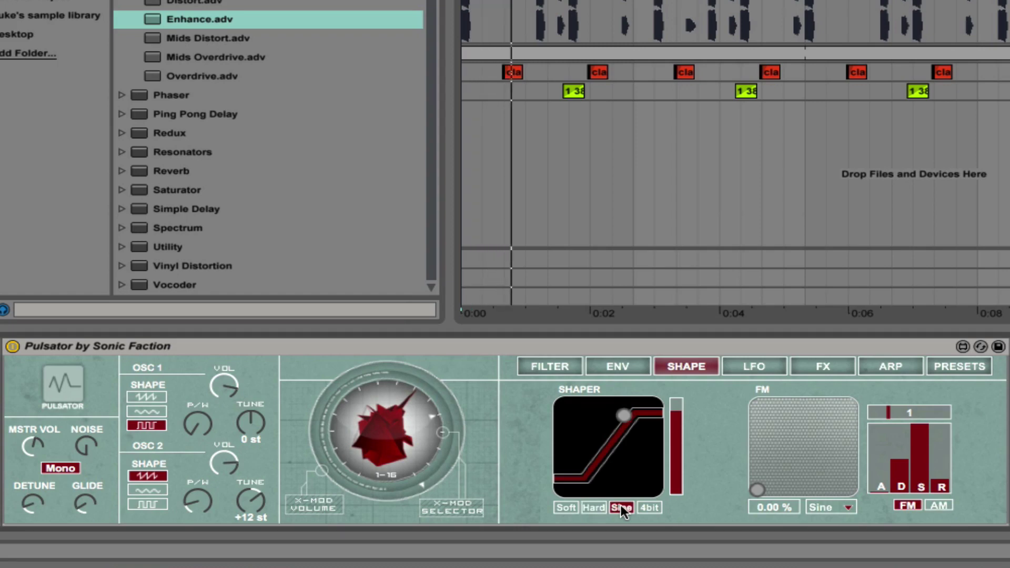
pyautogui.click(650, 508)
pyautogui.click(569, 506)
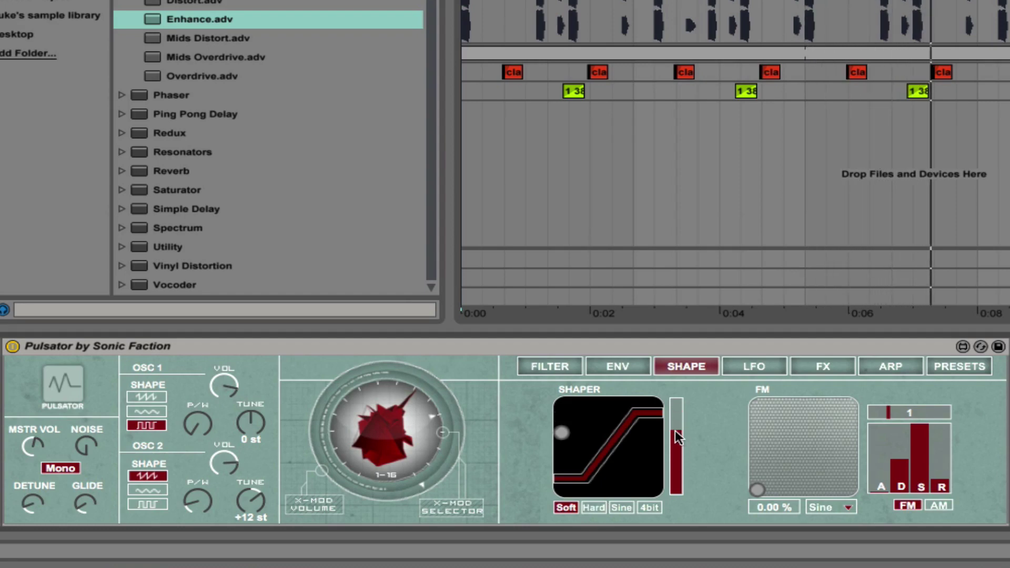
pyautogui.moveTo(675, 430)
pyautogui.mouseDown()
pyautogui.moveTo(674, 445)
pyautogui.moveTo(673, 428)
pyautogui.mouseUp()
pyautogui.click(592, 506)
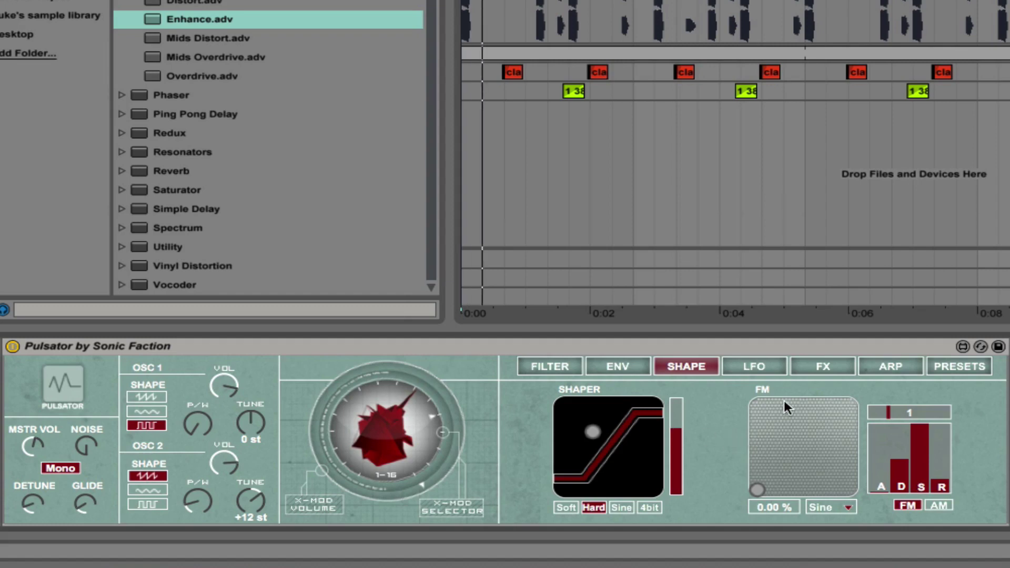
# Give FM the Sq-D waveform at 64.6%, with the envelope value raised from 1 to 2
pyautogui.click(829, 508)
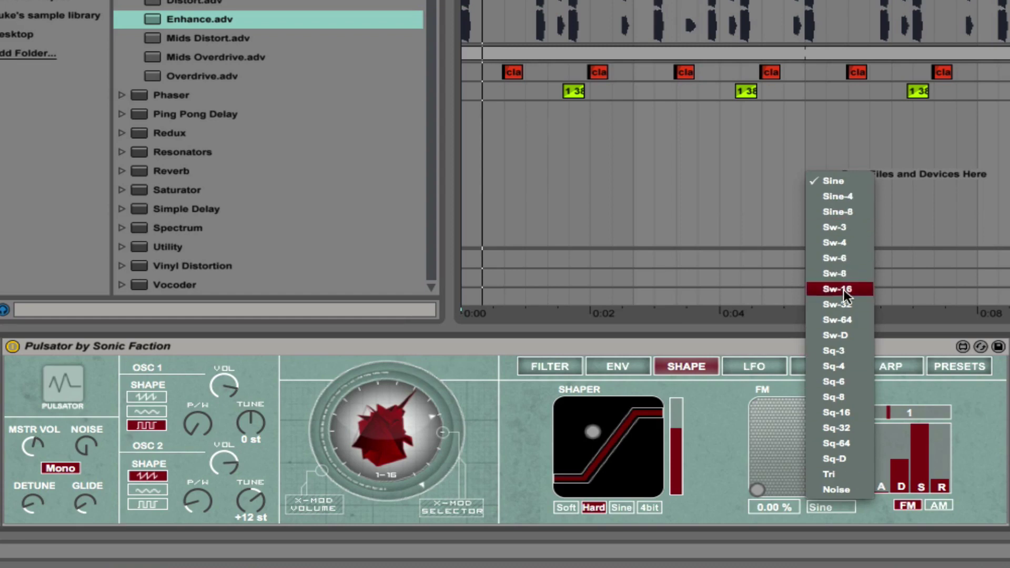
pyautogui.click(842, 459)
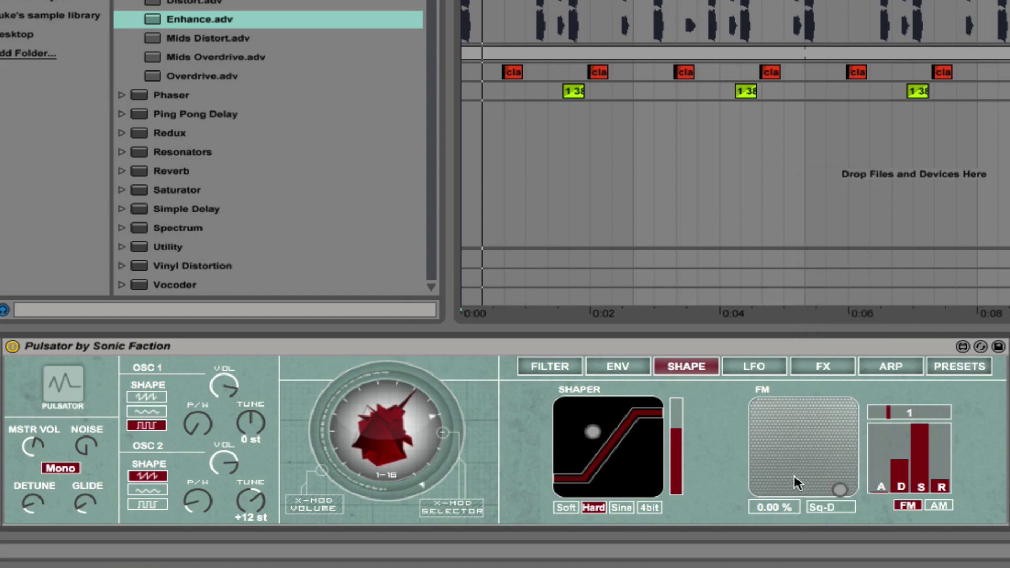
pyautogui.moveTo(771, 511); pyautogui.dragTo(771, 464)
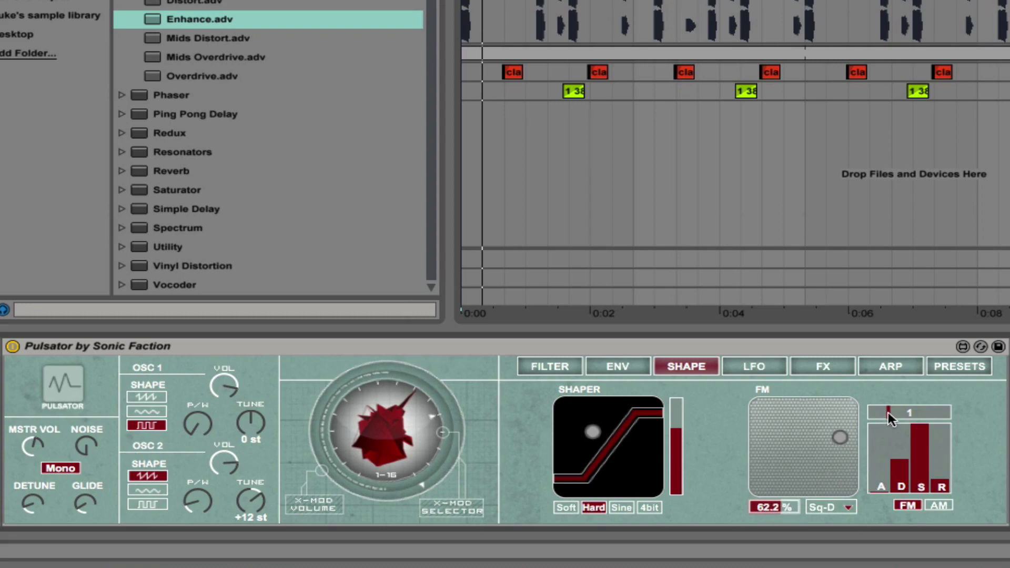
pyautogui.moveTo(890, 412)
pyautogui.mouseDown()
pyautogui.moveTo(890, 397)
pyautogui.moveTo(891, 405)
pyautogui.mouseUp()
pyautogui.moveTo(773, 506)
pyautogui.mouseDown()
pyautogui.moveTo(773, 482)
pyautogui.moveTo(773, 501)
pyautogui.mouseUp()
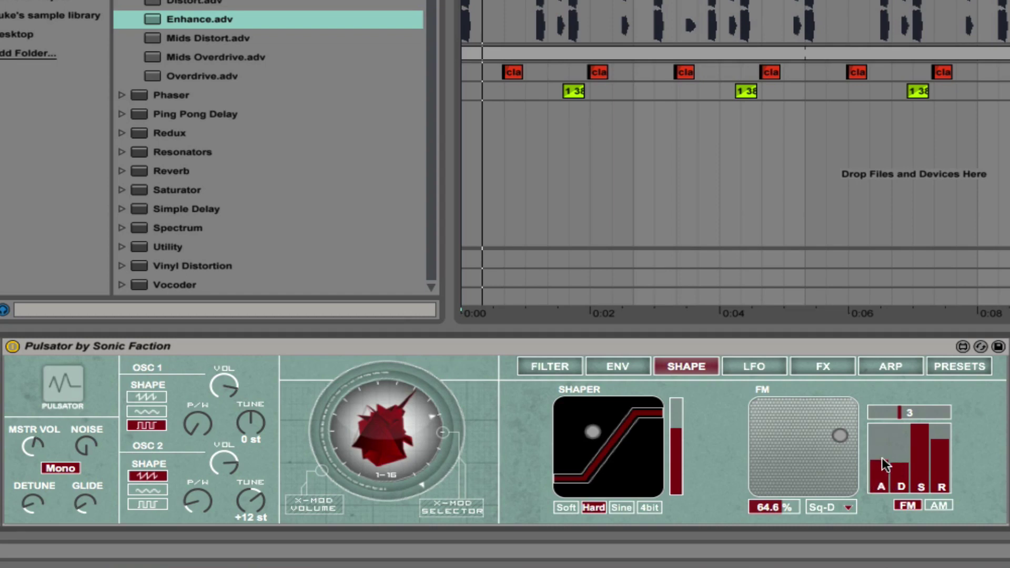
# Lengthen the FM envelope attack and keep it routed to FM rather than AM
pyautogui.click(882, 456)
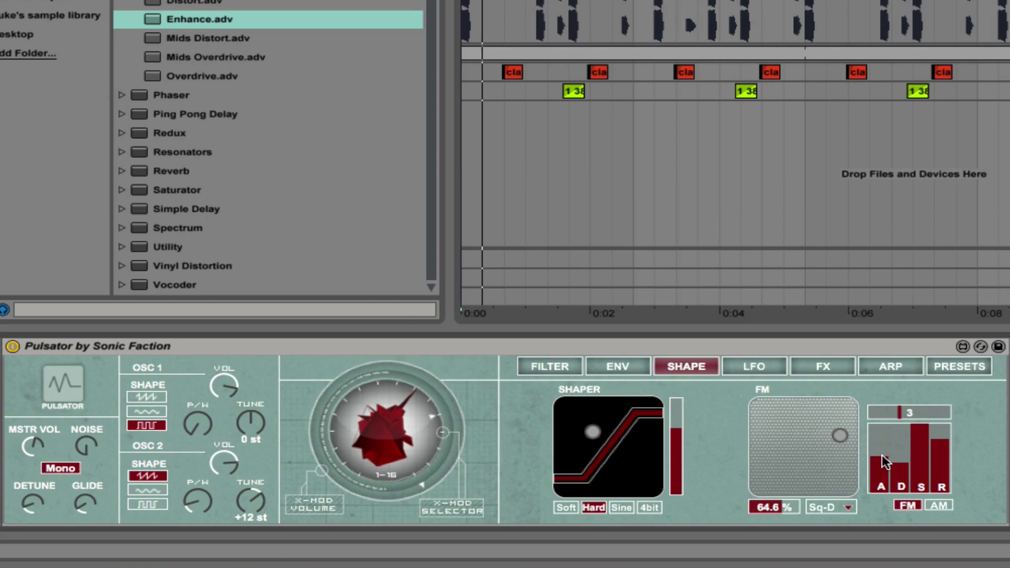
pyautogui.click(936, 505)
pyautogui.click(911, 506)
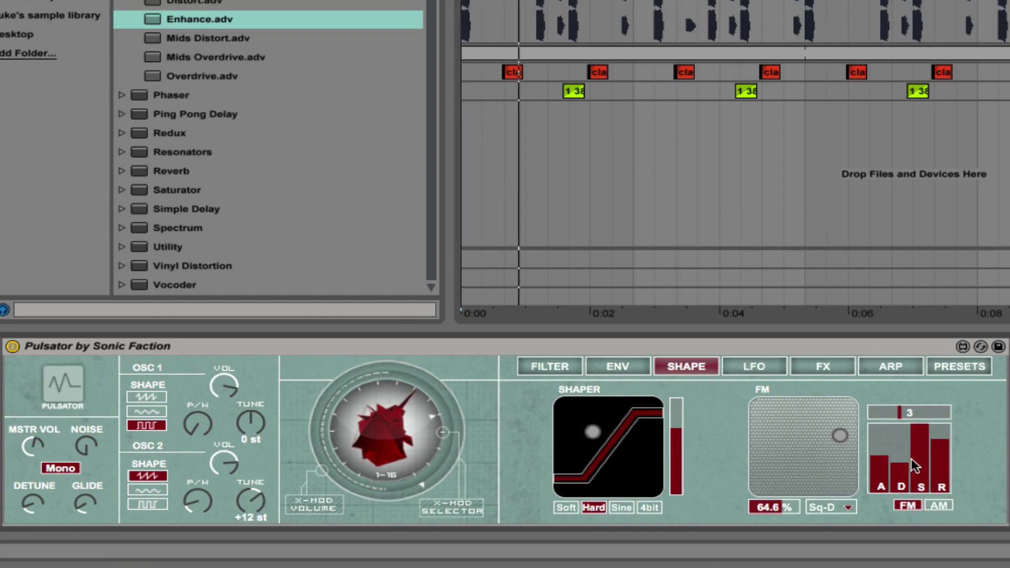
pyautogui.click(747, 367)
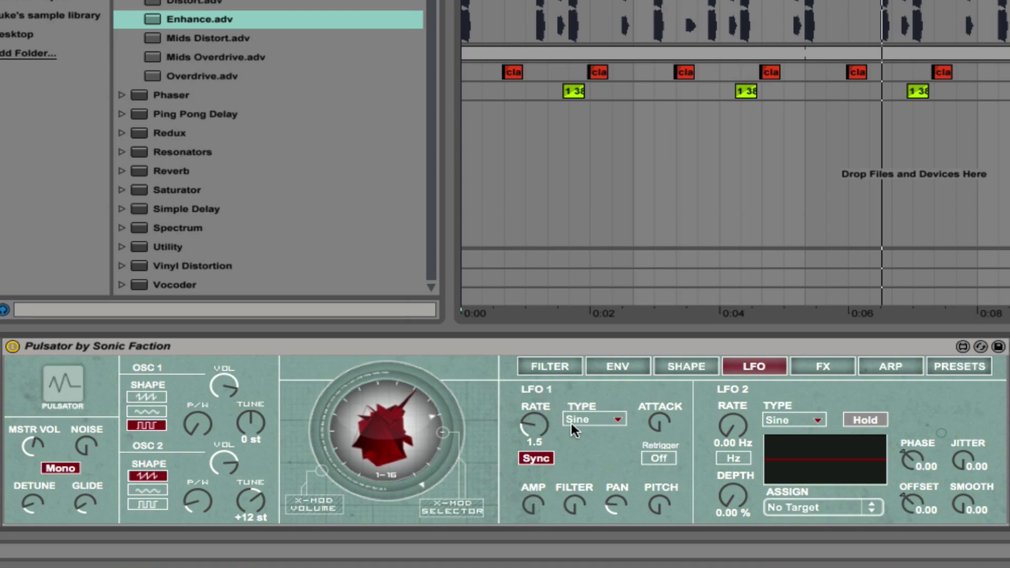
# Set LFO 1 to a tempo-synced 1/16 rate modulating amplitude and pan
pyautogui.moveTo(537, 502); pyautogui.dragTo(536, 476)
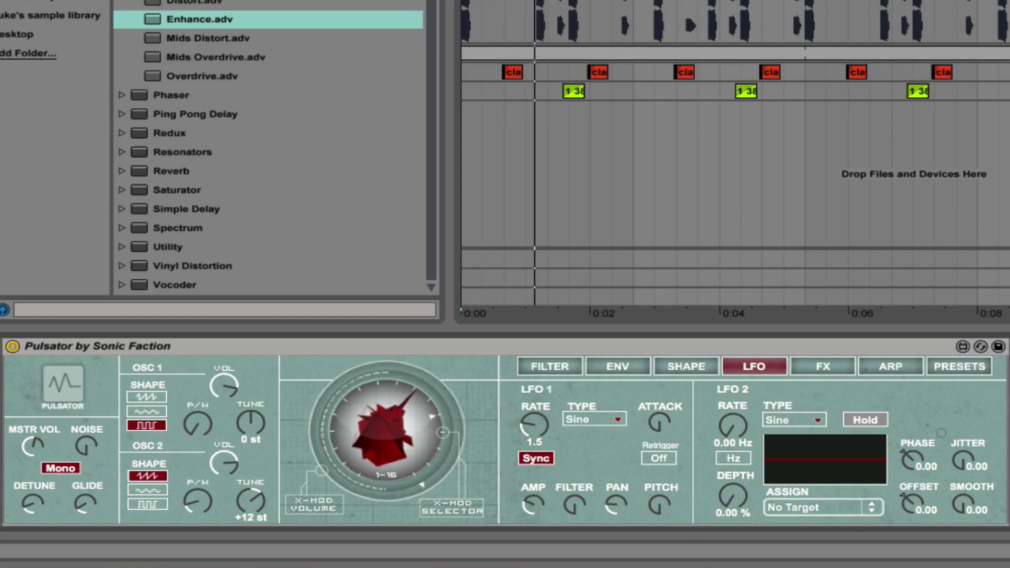
pyautogui.moveTo(534, 447); pyautogui.dragTo(535, 422)
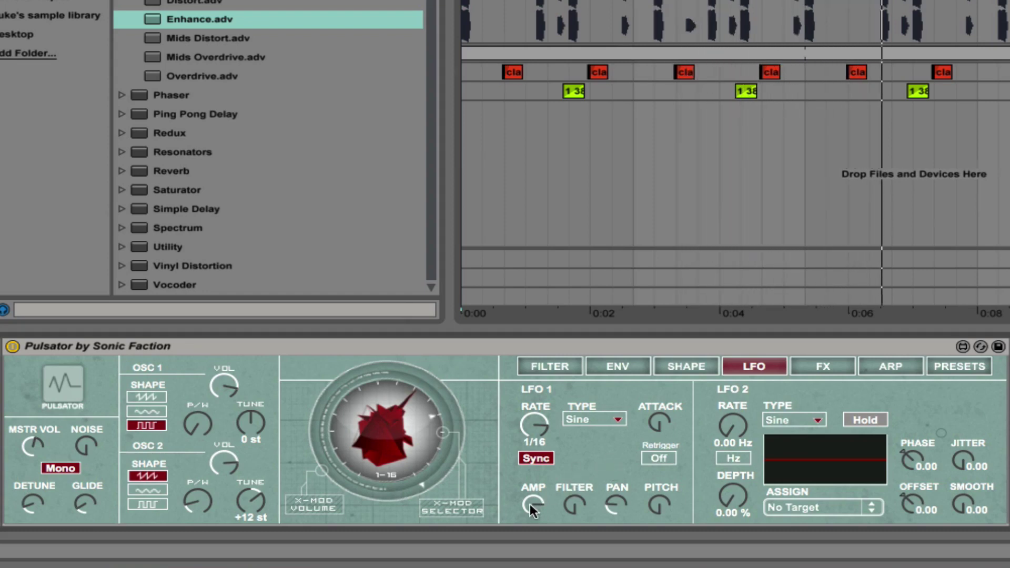
pyautogui.moveTo(613, 505); pyautogui.dragTo(573, 471)
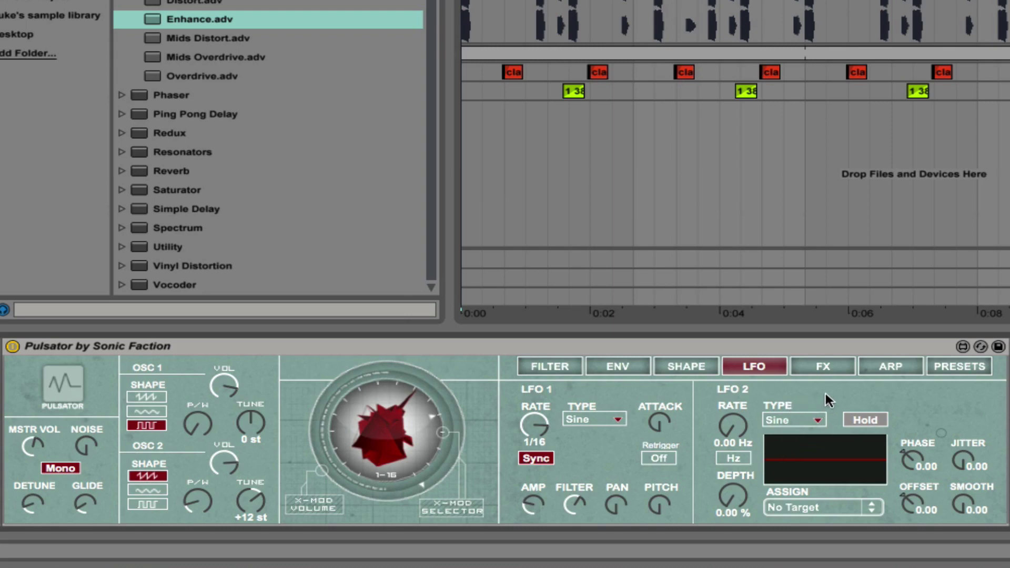
# Set LFO 2 jitter to 0.32 with slight smoothing
pyautogui.moveTo(962, 462); pyautogui.dragTo(962, 442)
pyautogui.moveTo(733, 497); pyautogui.dragTo(733, 471)
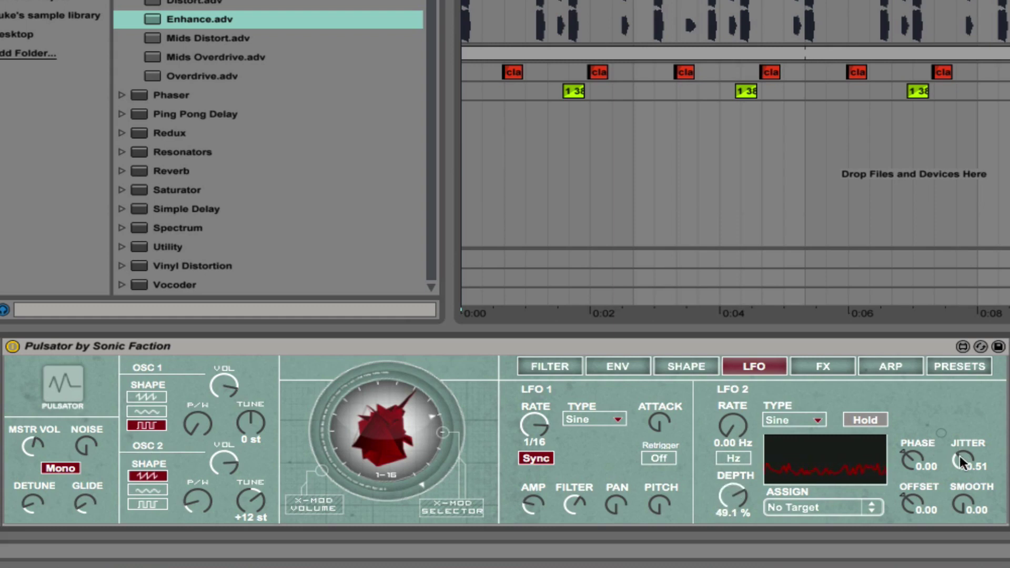
pyautogui.moveTo(960, 455); pyautogui.dragTo(959, 460)
pyautogui.moveTo(963, 460); pyautogui.dragTo(962, 462)
pyautogui.moveTo(962, 505)
pyautogui.mouseDown()
pyautogui.moveTo(963, 494)
pyautogui.moveTo(954, 518)
pyautogui.mouseUp()
# Return LFO 2 depth to 0.00% with no target, then show the FX page
pyautogui.moveTo(739, 493); pyautogui.dragTo(739, 514)
pyautogui.click(817, 506)
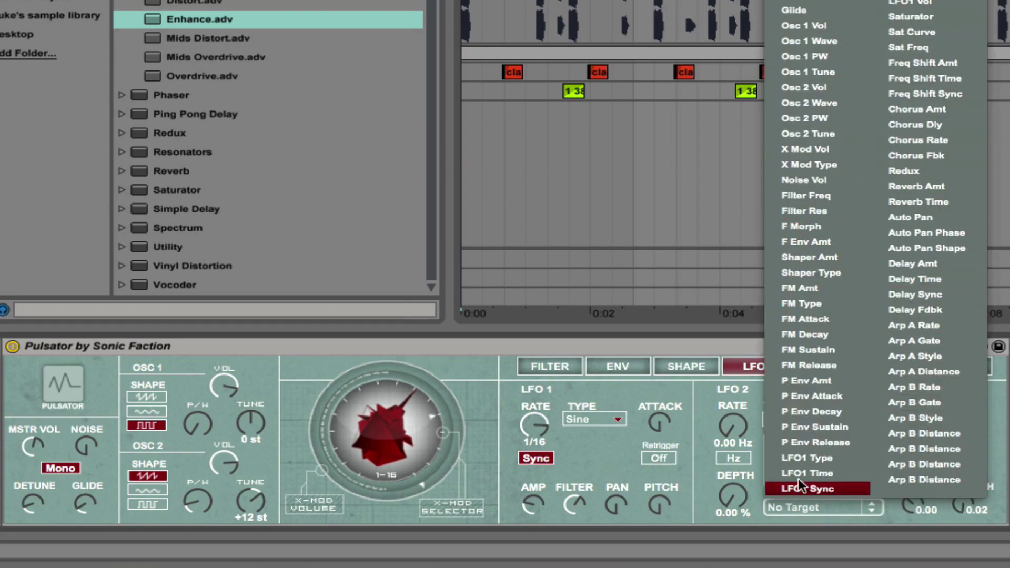
pyautogui.click(753, 485)
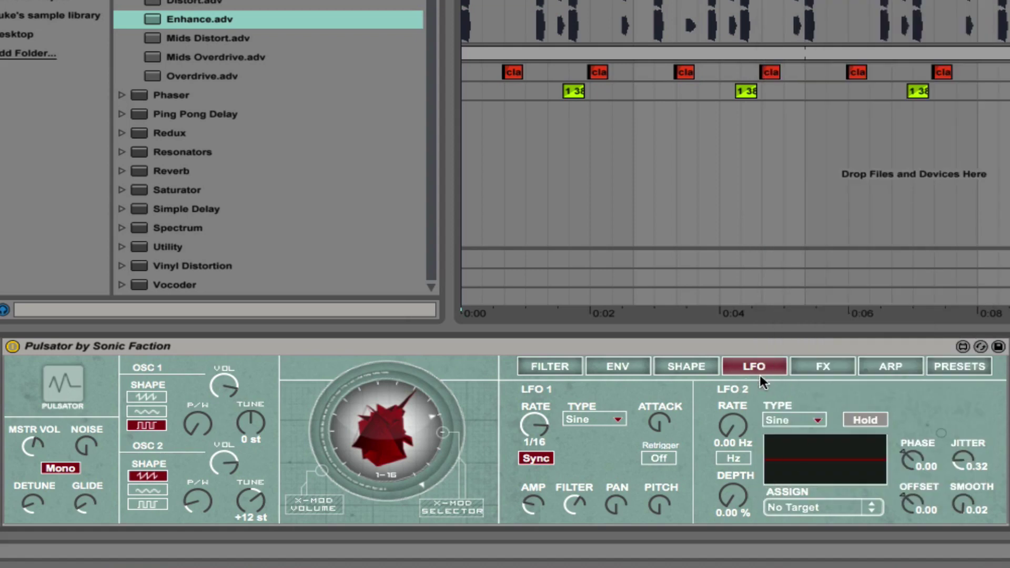
pyautogui.click(815, 365)
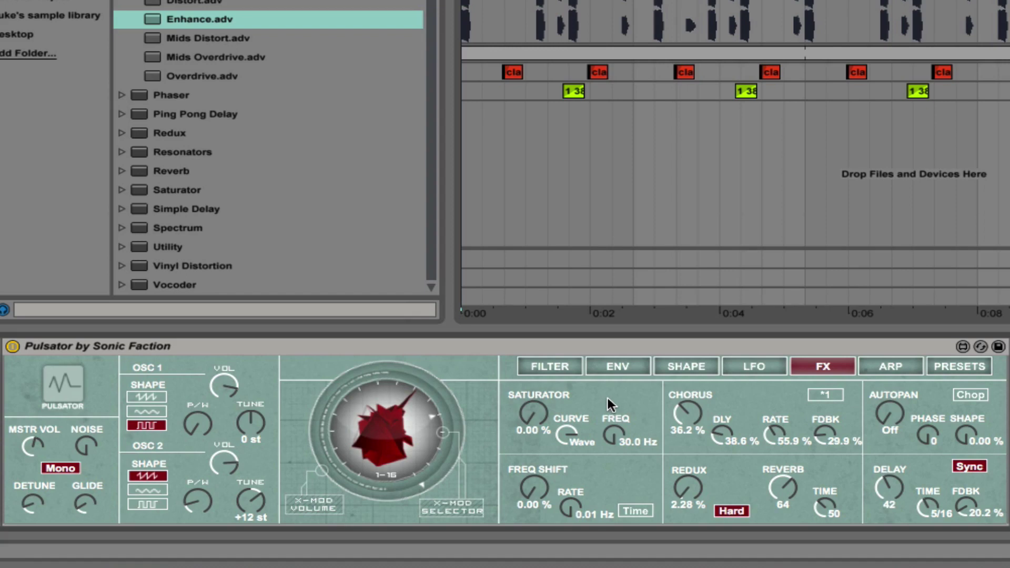
# Raise the saturator with Med curve at 485 Hz and set chorus to 25.2 %
pyautogui.moveTo(532, 415); pyautogui.dragTo(565, 415)
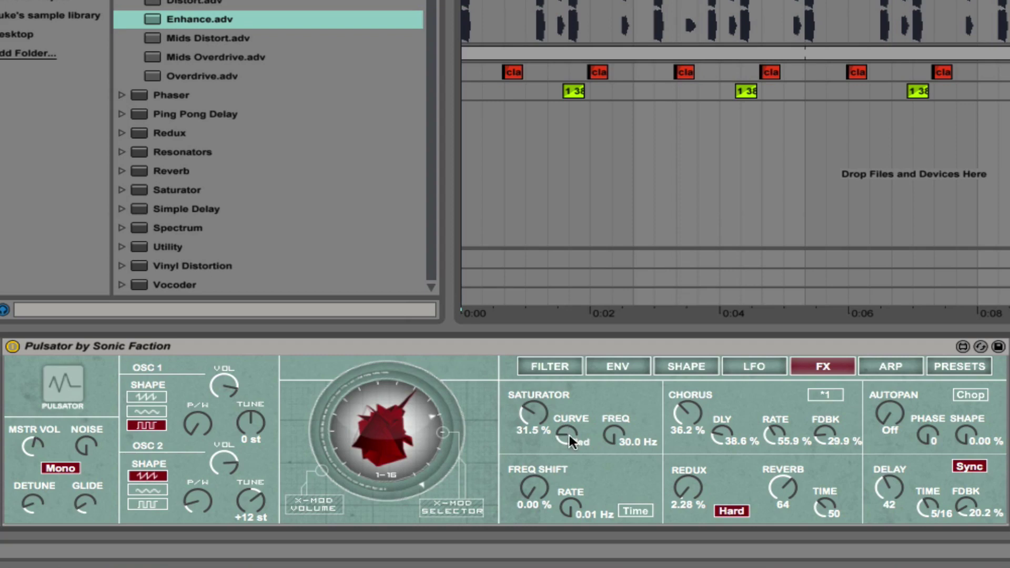
pyautogui.moveTo(615, 436)
pyautogui.mouseDown()
pyautogui.moveTo(615, 402)
pyautogui.moveTo(616, 423)
pyautogui.mouseUp()
pyautogui.moveTo(615, 435)
pyautogui.mouseDown()
pyautogui.moveTo(616, 427)
pyautogui.moveTo(616, 442)
pyautogui.mouseUp()
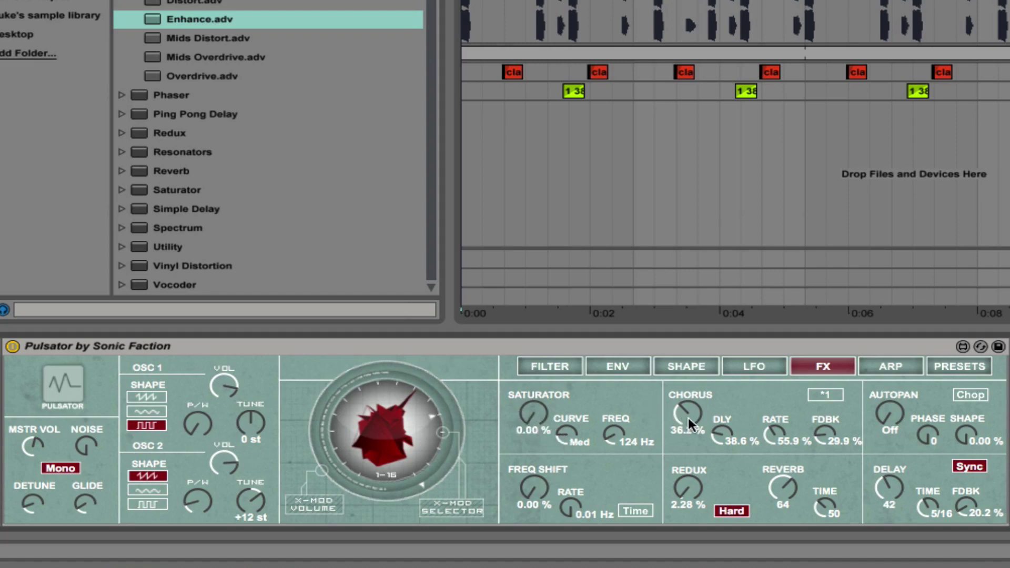
pyautogui.moveTo(689, 417)
pyautogui.mouseDown()
pyautogui.moveTo(690, 369)
pyautogui.moveTo(690, 426)
pyautogui.mouseUp()
# Give autopan Pump mode with phase 255 and shape 40.2 %, then turn autopan off
pyautogui.moveTo(887, 411); pyautogui.dragTo(887, 396)
pyautogui.moveTo(927, 435); pyautogui.dragTo(927, 401)
pyautogui.moveTo(958, 440); pyautogui.dragTo(958, 421)
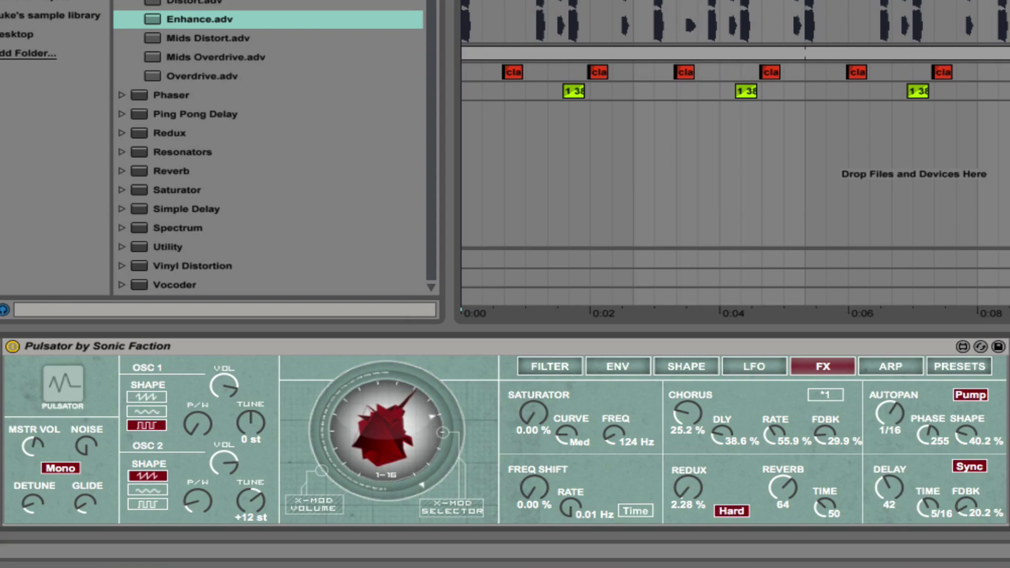
pyautogui.moveTo(889, 415); pyautogui.dragTo(889, 437)
# Try frequency shift at a synced 1/16 rate, then return it to 0 % at free 9.87 Hz
pyautogui.moveTo(532, 494)
pyautogui.mouseDown()
pyautogui.moveTo(532, 426)
pyautogui.moveTo(532, 477)
pyautogui.mouseUp()
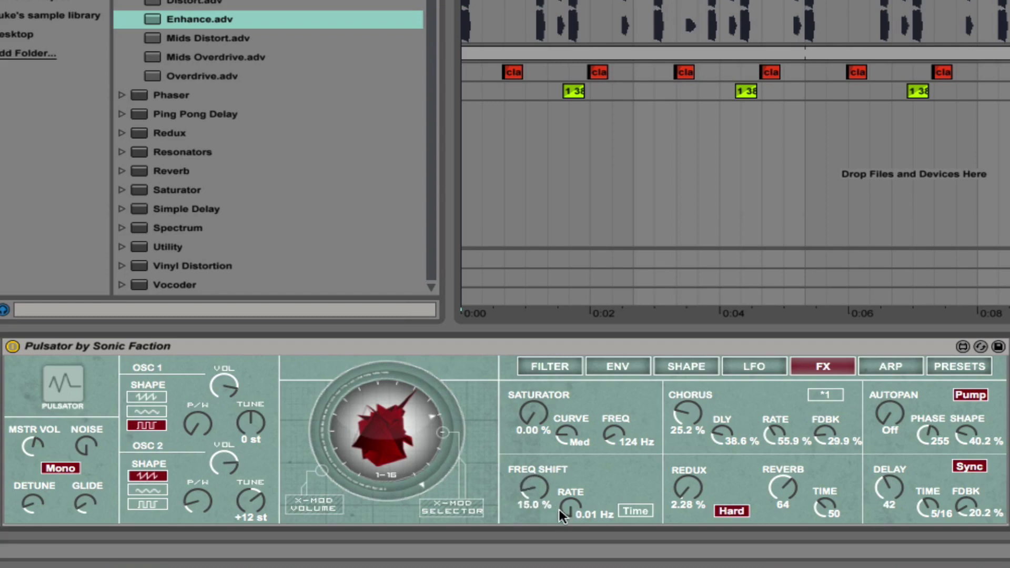
pyautogui.moveTo(561, 511); pyautogui.dragTo(625, 512)
pyautogui.click(627, 512)
pyautogui.moveTo(560, 502); pyautogui.dragTo(533, 500)
pyautogui.click(634, 511)
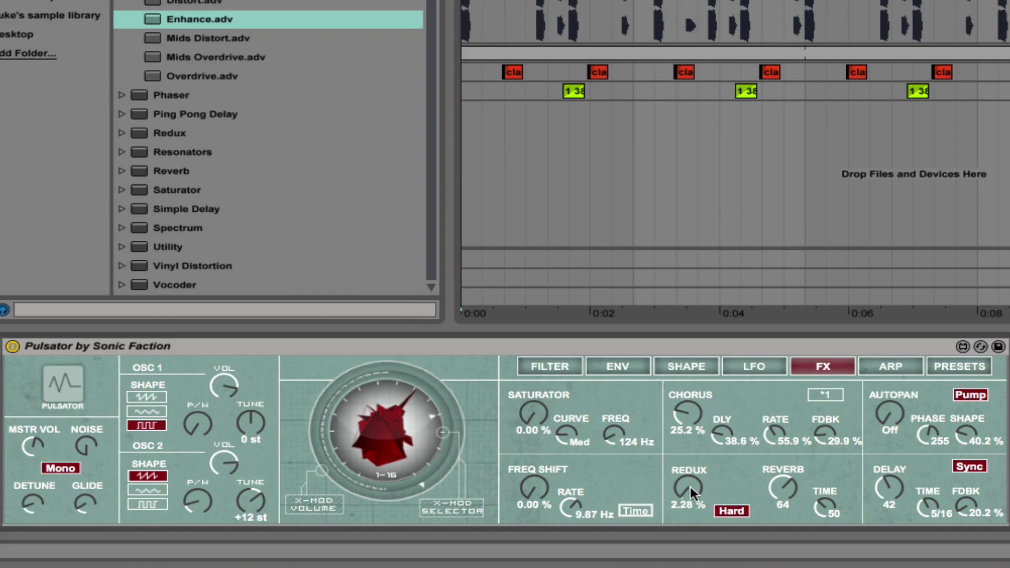
# Set redux to 10.9 % Soft and reverb to 43 with time 64
pyautogui.moveTo(691, 487)
pyautogui.mouseDown()
pyautogui.moveTo(690, 471)
pyautogui.moveTo(688, 487)
pyautogui.mouseUp()
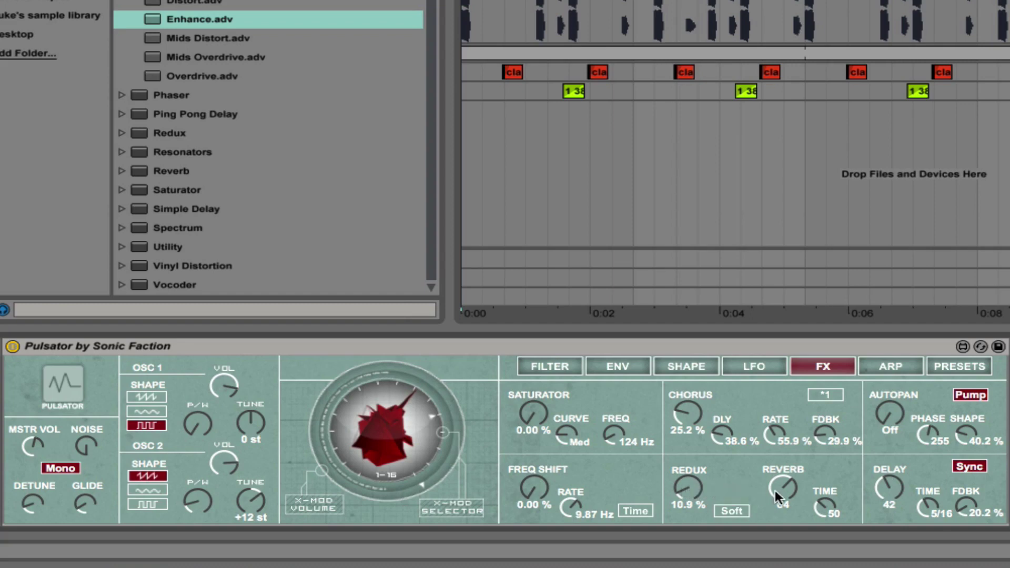
pyautogui.moveTo(782, 485); pyautogui.dragTo(825, 510)
pyautogui.moveTo(778, 490)
pyautogui.mouseDown()
pyautogui.moveTo(777, 447)
pyautogui.moveTo(778, 478)
pyautogui.mouseUp()
pyautogui.moveTo(825, 506); pyautogui.dragTo(824, 521)
pyautogui.moveTo(785, 490); pyautogui.dragTo(785, 488)
# Set delay to 33 with a 3/16 time and 35.9 % feedback
pyautogui.click(968, 467)
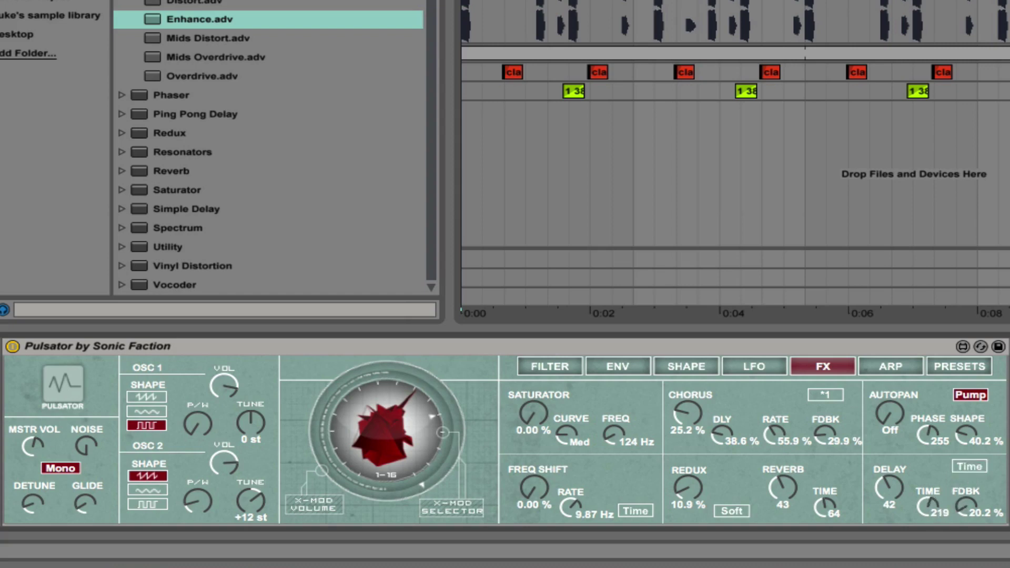
pyautogui.moveTo(927, 505); pyautogui.dragTo(965, 497)
pyautogui.moveTo(898, 491); pyautogui.dragTo(898, 482)
pyautogui.moveTo(938, 508); pyautogui.dragTo(929, 497)
# Show the arpeggiator page, switch Pulsator from Mono to Poly, and start playback
pyautogui.click(884, 368)
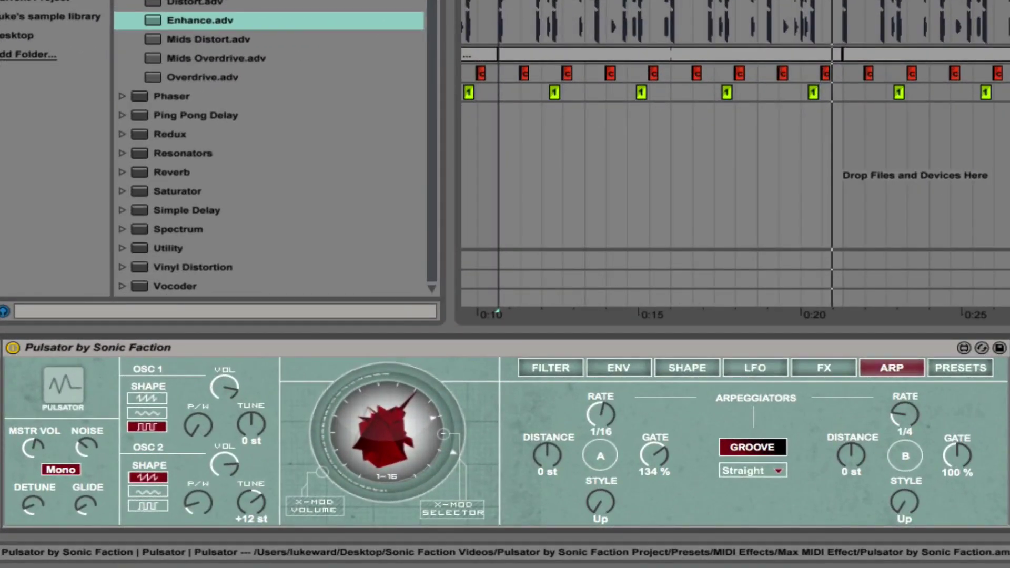
pyautogui.click(59, 469)
pyautogui.press('space')
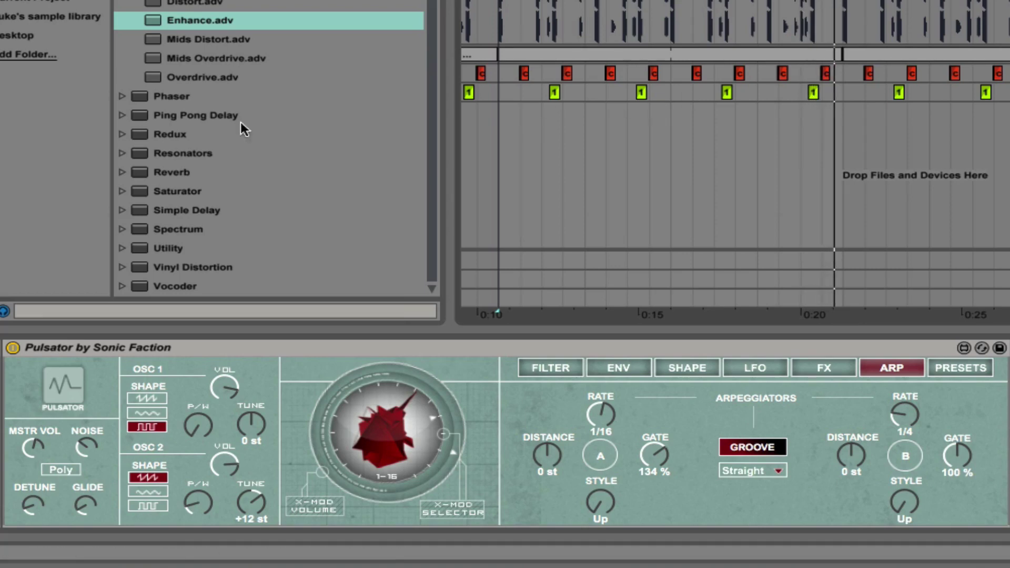
# Switch Pulsator back to Mono, set arpeggiator A gate to 150 %, and adjust glide
pyautogui.click(60, 470)
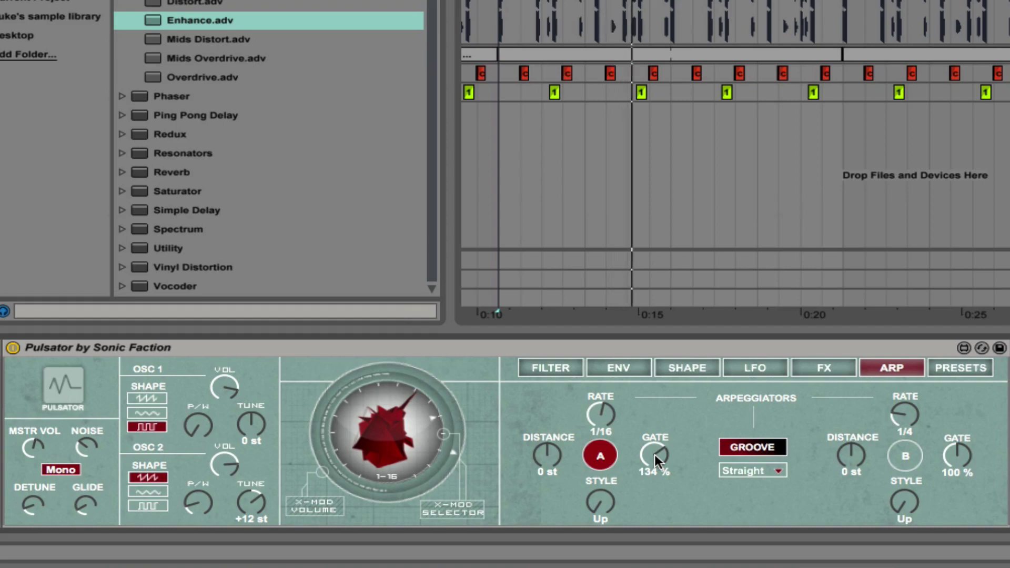
pyautogui.moveTo(654, 455)
pyautogui.mouseDown()
pyautogui.moveTo(649, 505)
pyautogui.moveTo(649, 464)
pyautogui.mouseUp()
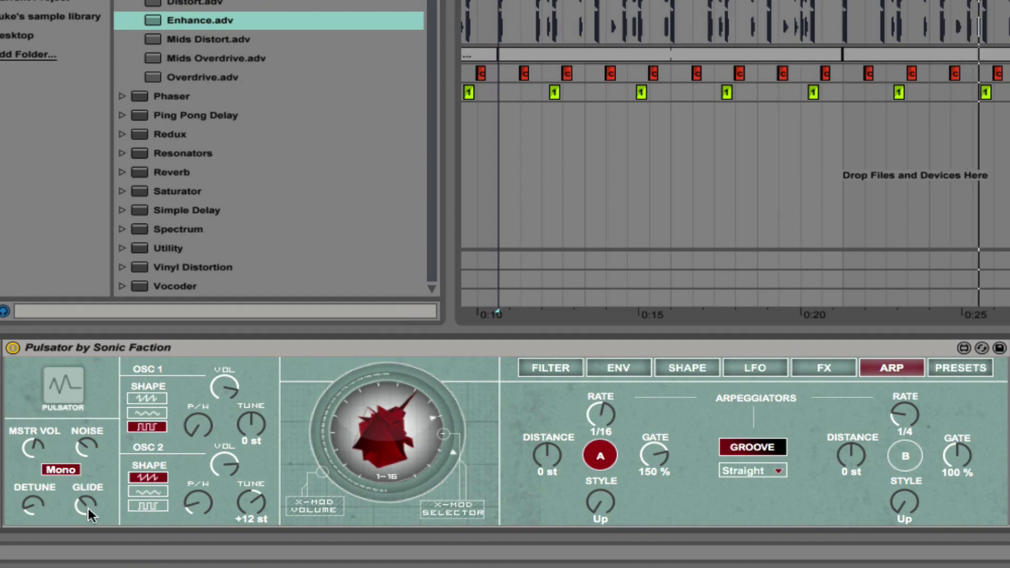
pyautogui.moveTo(76, 502); pyautogui.dragTo(76, 514)
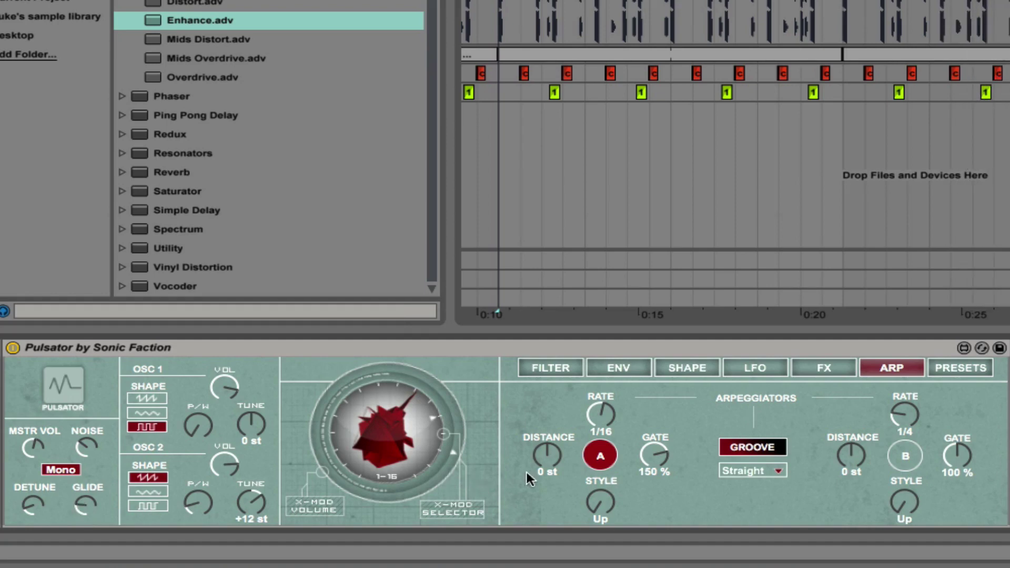
# Bring arpeggiator A distance back to 0 st and set its style to DownUp
pyautogui.scroll(1, 526, 476)
pyautogui.scroll(4, 516, 482)
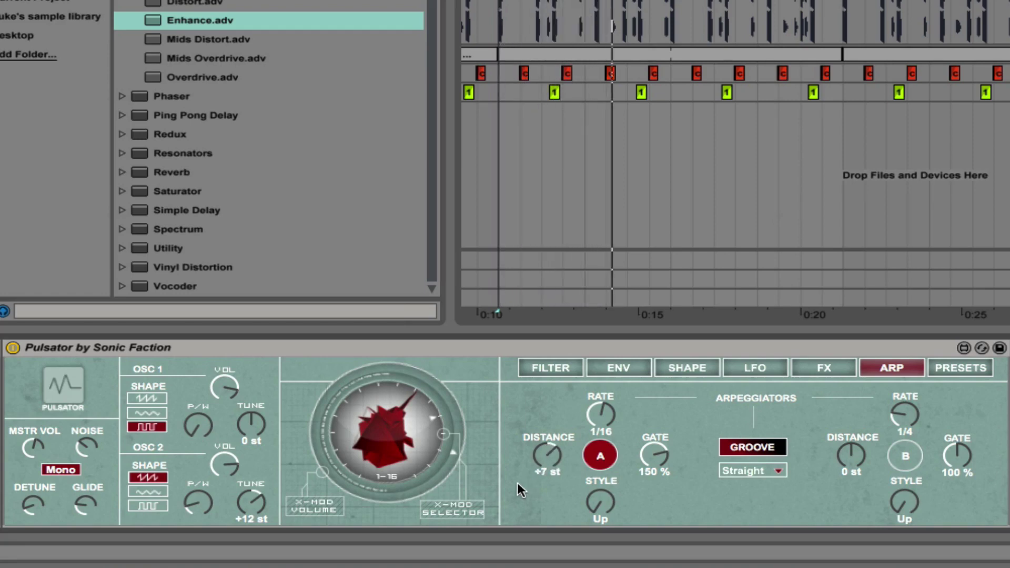
pyautogui.scroll(5, 520, 482)
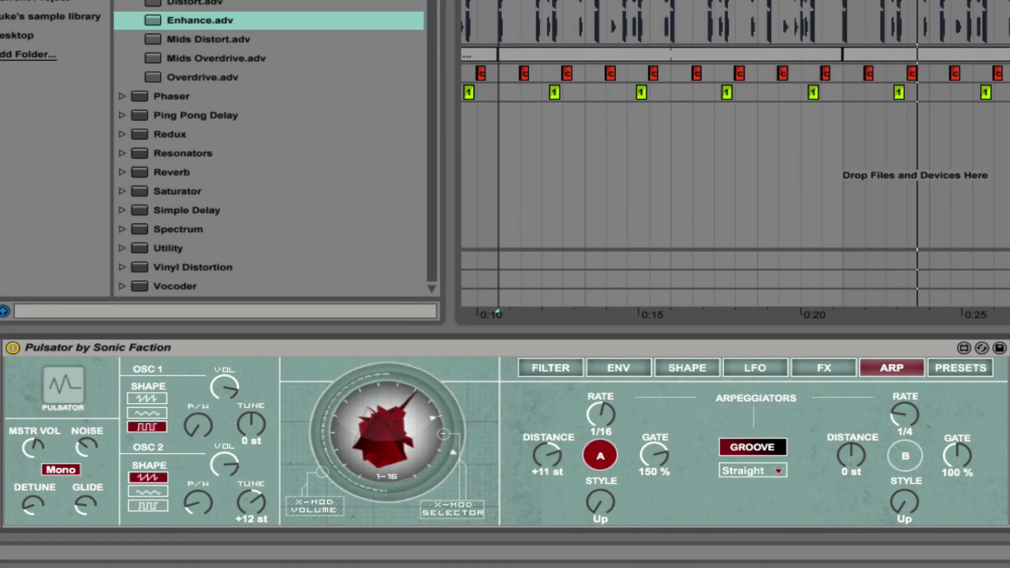
pyautogui.moveTo(545, 459); pyautogui.dragTo(525, 498)
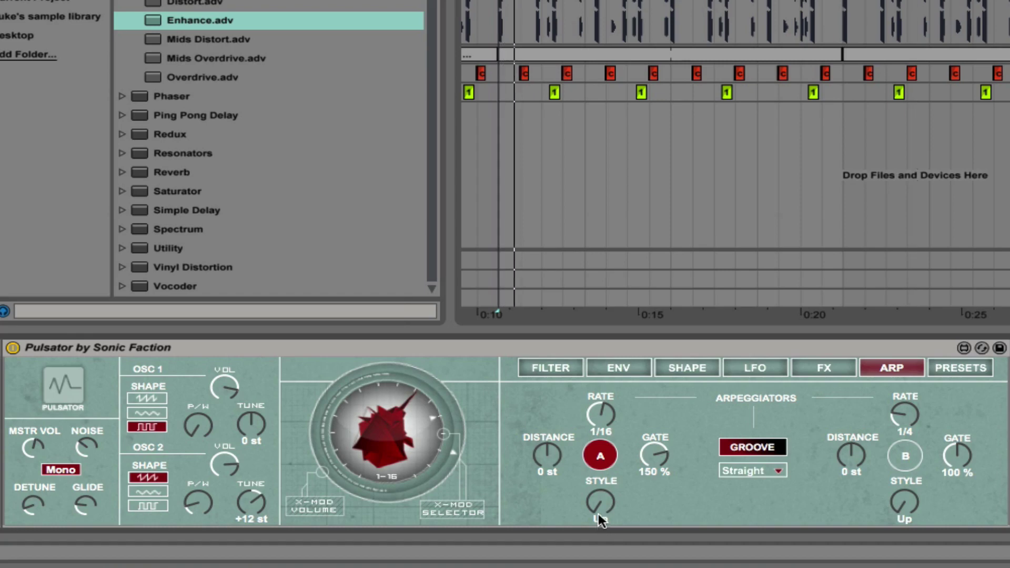
pyautogui.moveTo(593, 506); pyautogui.dragTo(551, 528)
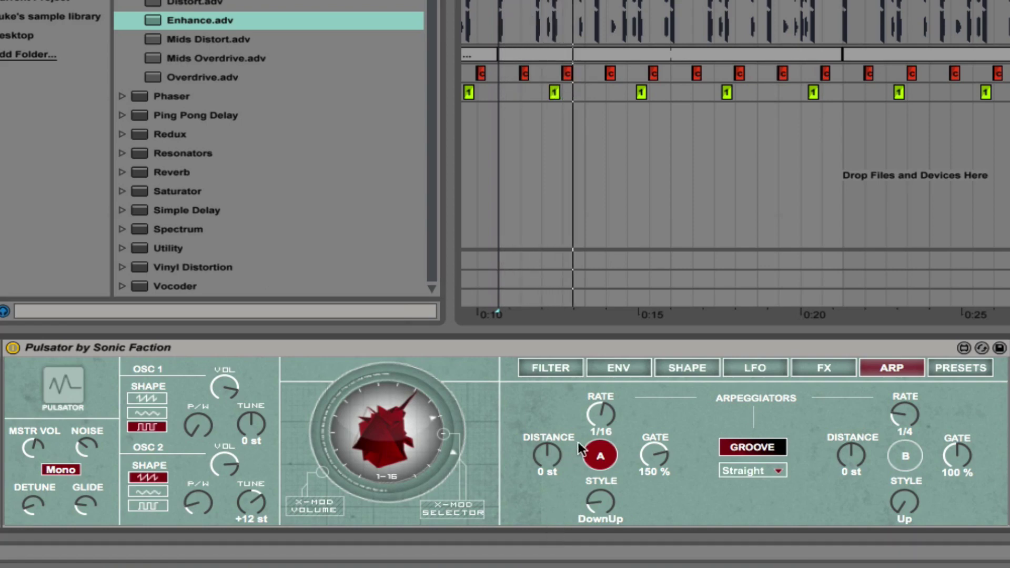
# Enable arpeggiator B at 1/16, +12 st, 133 % gate, Down & Up style, with Swing 16 groove
pyautogui.click(902, 456)
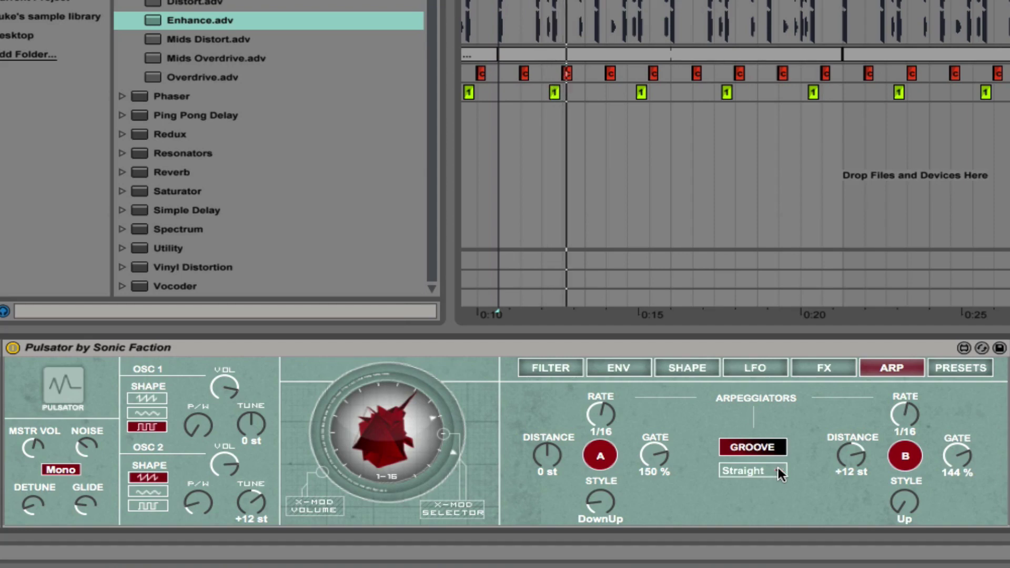
pyautogui.moveTo(956, 455); pyautogui.dragTo(956, 513)
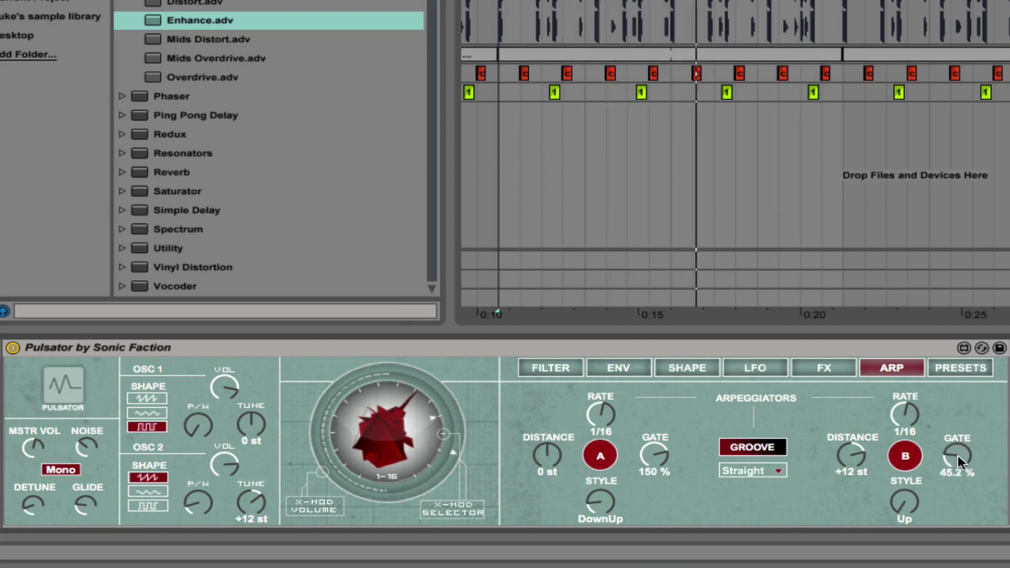
pyautogui.moveTo(957, 456); pyautogui.dragTo(957, 416)
pyautogui.moveTo(904, 503); pyautogui.dragTo(829, 516)
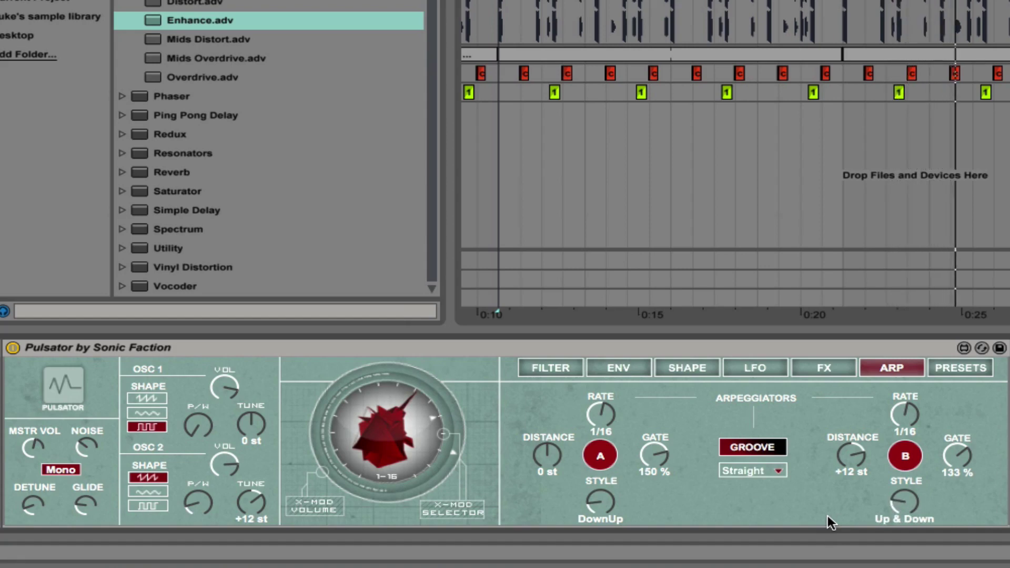
pyautogui.click(767, 472)
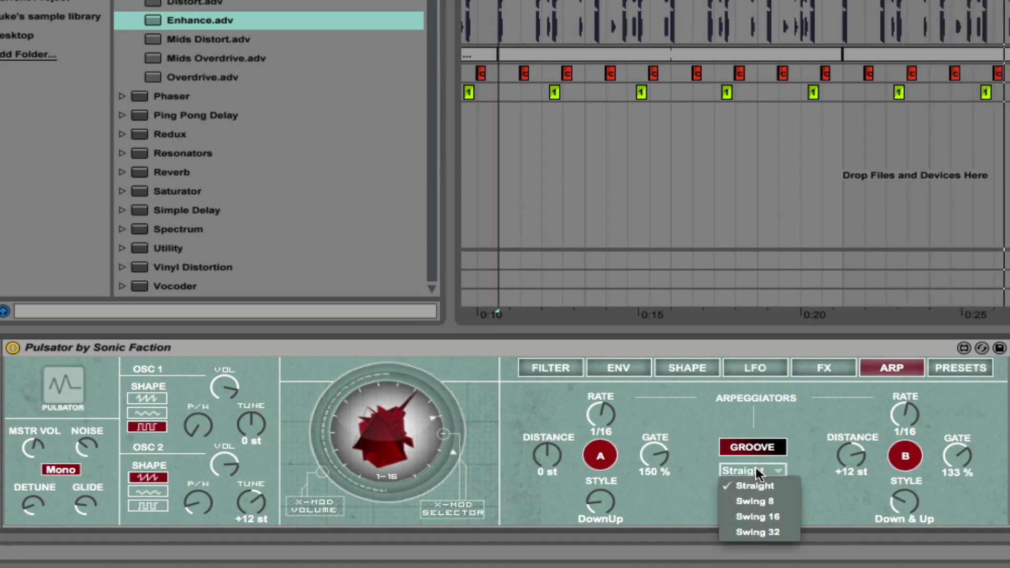
pyautogui.click(762, 515)
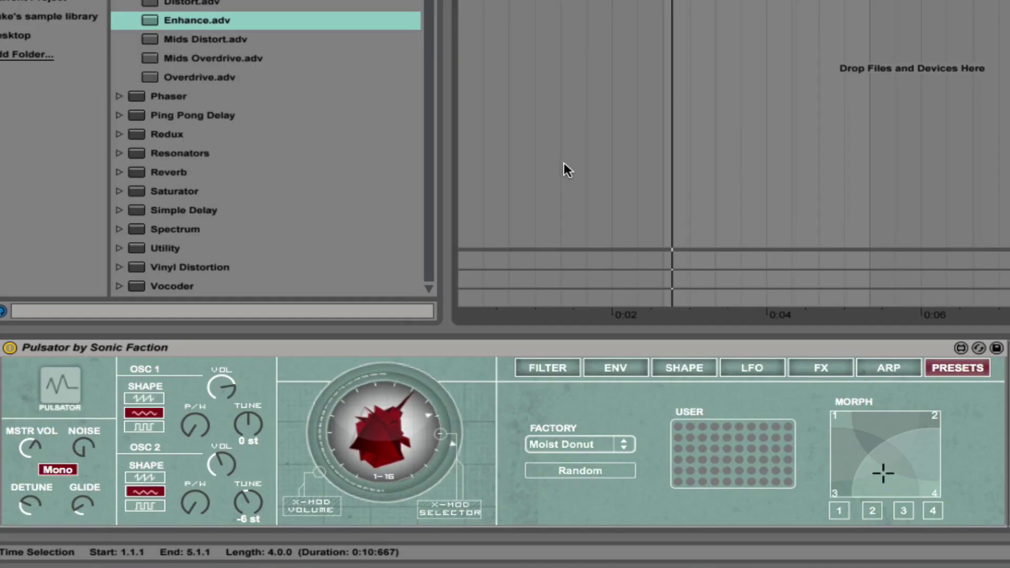
# Assign the Mod Bass and Mass/Volume factory presets to morph slots 1 and 2
pyautogui.click(580, 448)
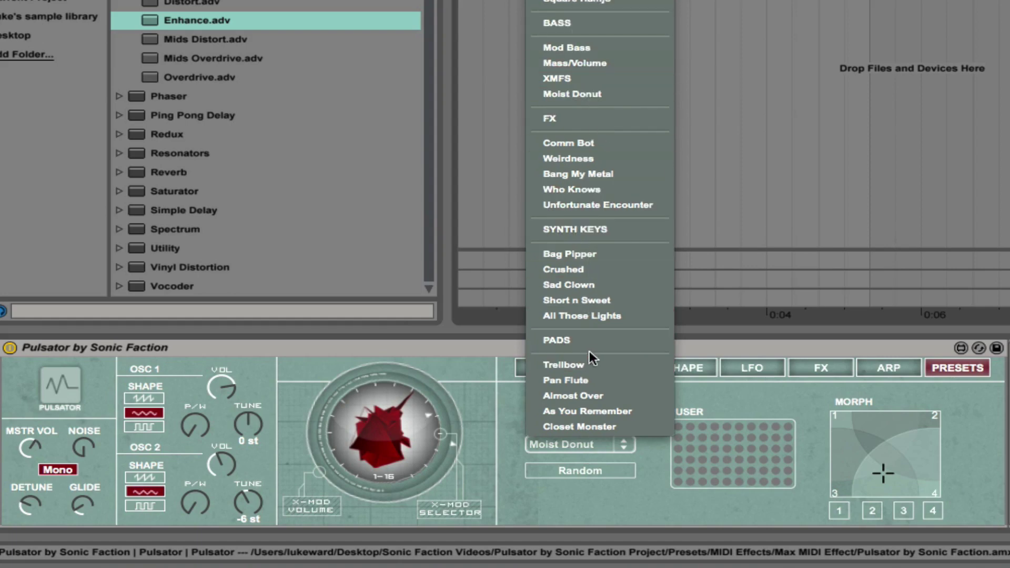
pyautogui.click(642, 503)
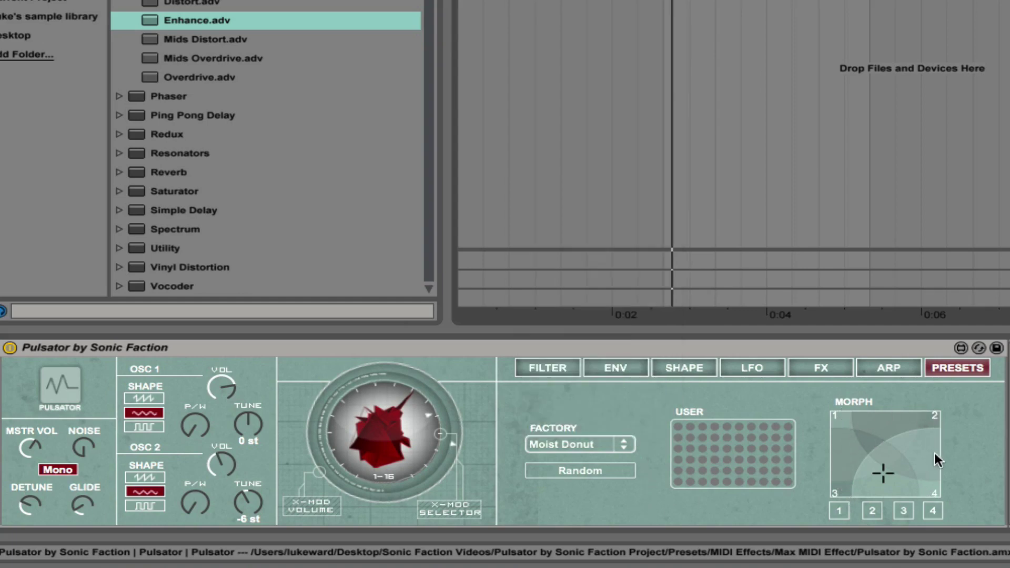
pyautogui.click(576, 444)
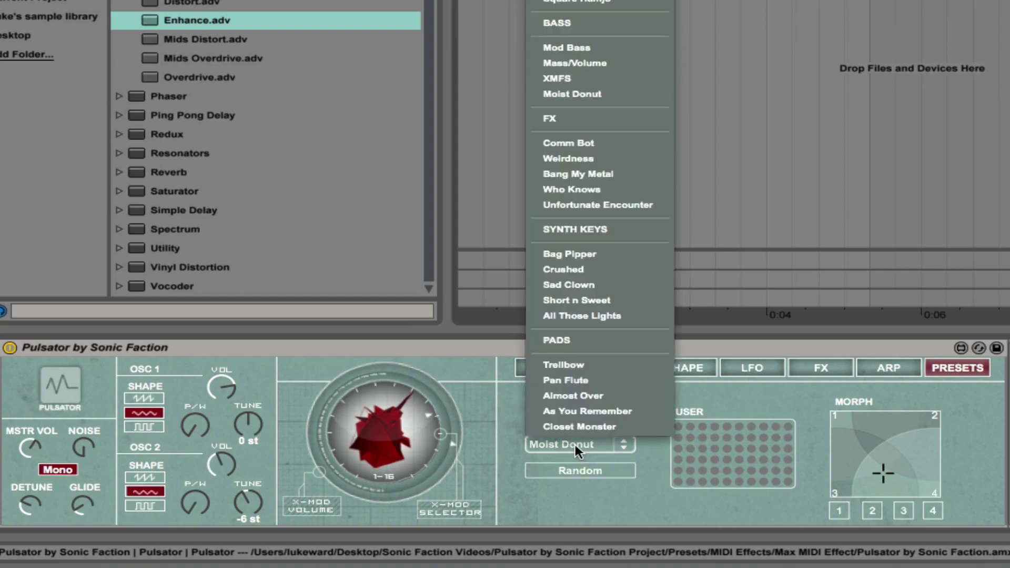
pyautogui.click(579, 49)
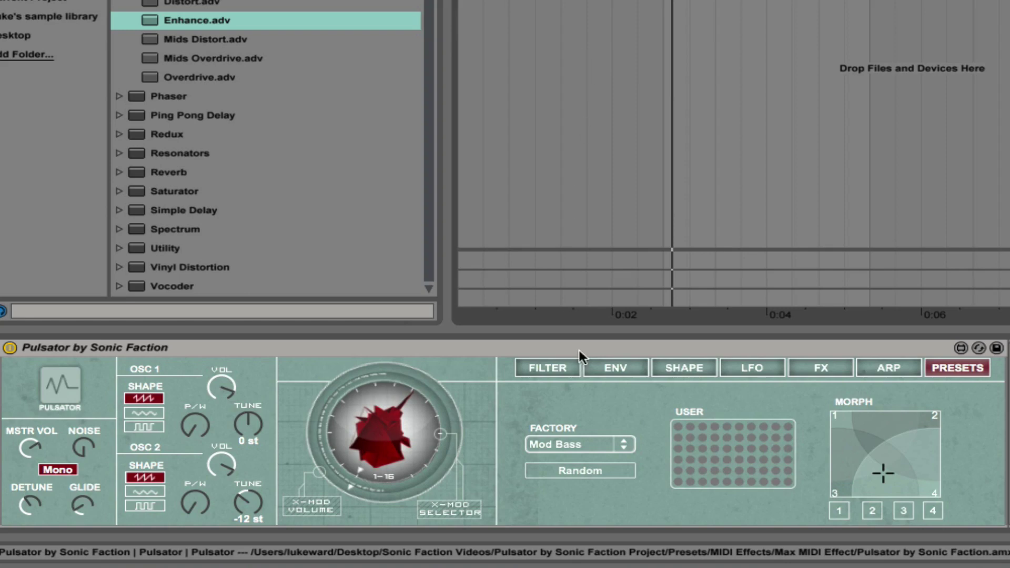
pyautogui.click(566, 443)
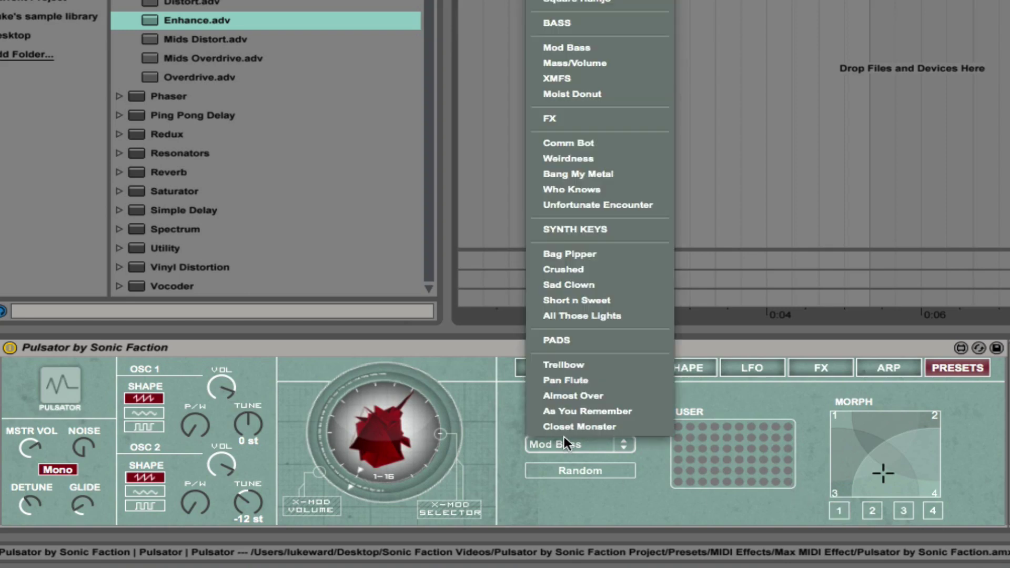
pyautogui.click(587, 64)
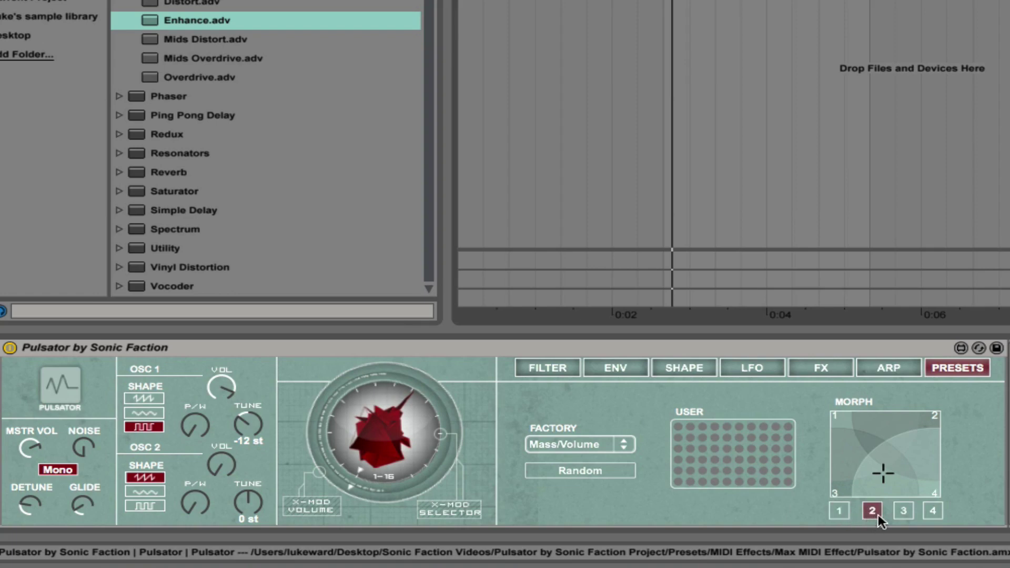
# Assign the XMFS and Moist Donut factory presets to morph slots 3 and 4
pyautogui.click(557, 447)
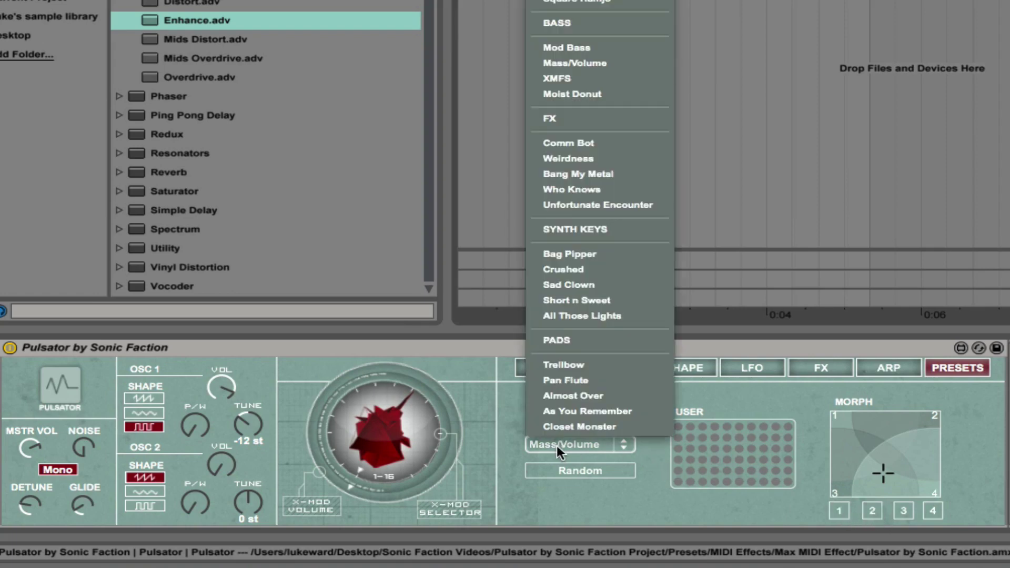
pyautogui.click(576, 80)
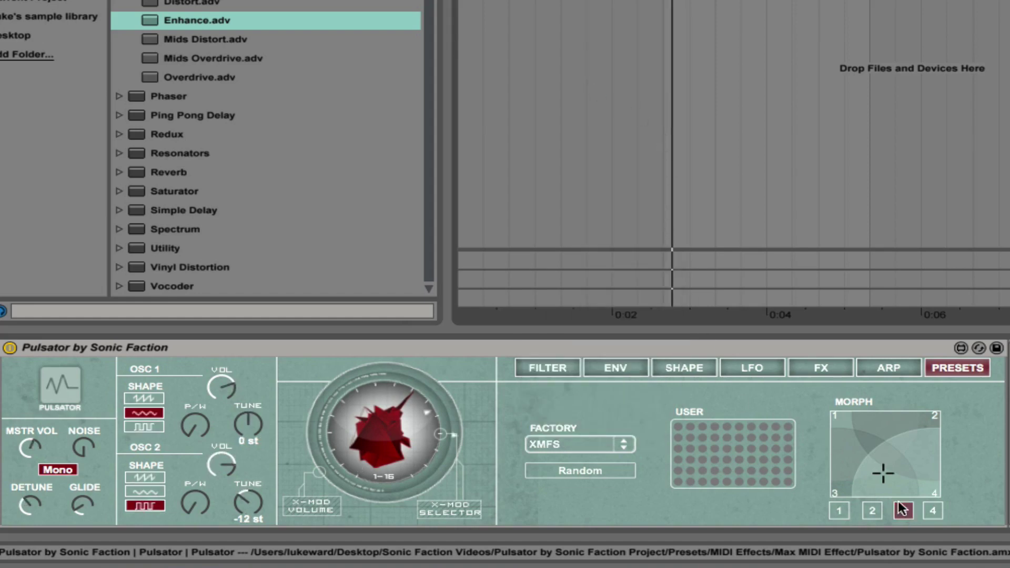
pyautogui.click(548, 443)
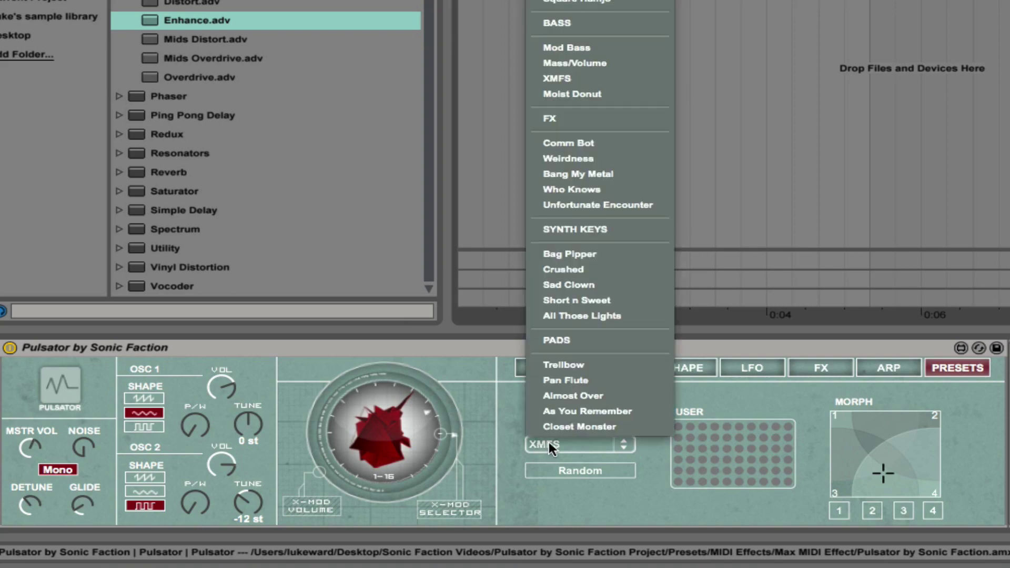
pyautogui.click(579, 94)
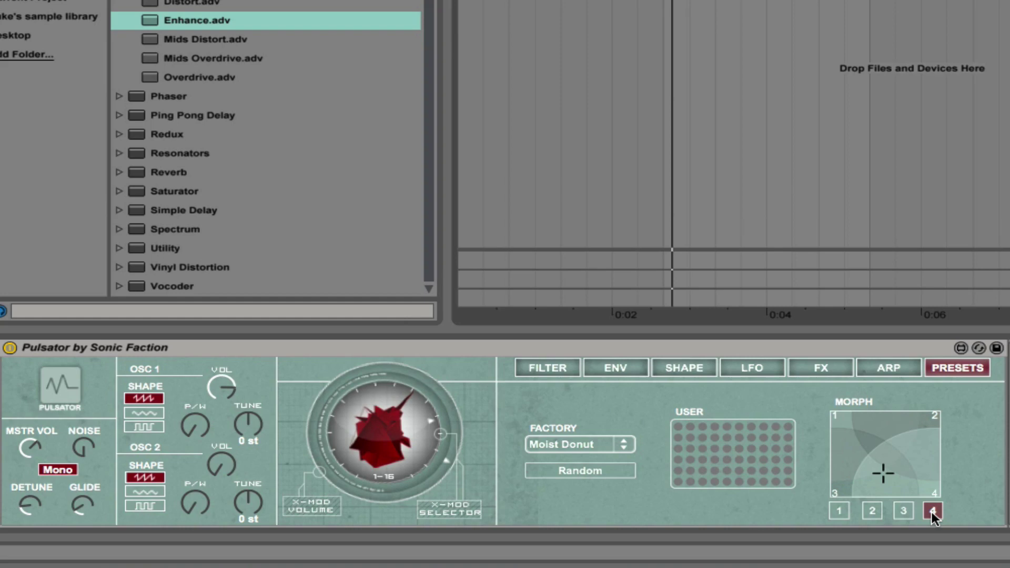
# Audition morph-pad blends, ending near slots 3 and 4 so oscillator 2 reads -3 st
pyautogui.click(862, 428)
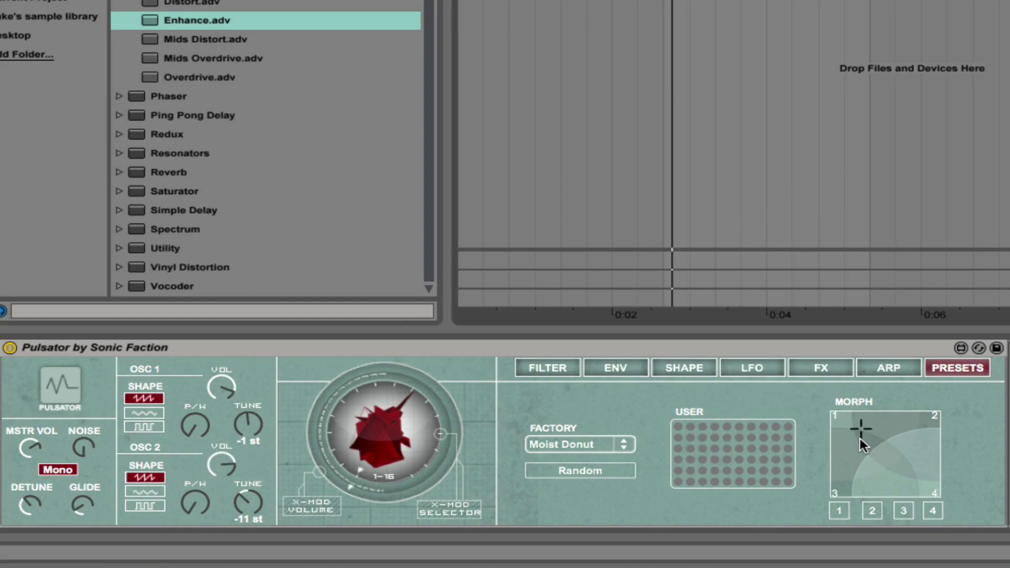
pyautogui.click(891, 425)
pyautogui.click(862, 469)
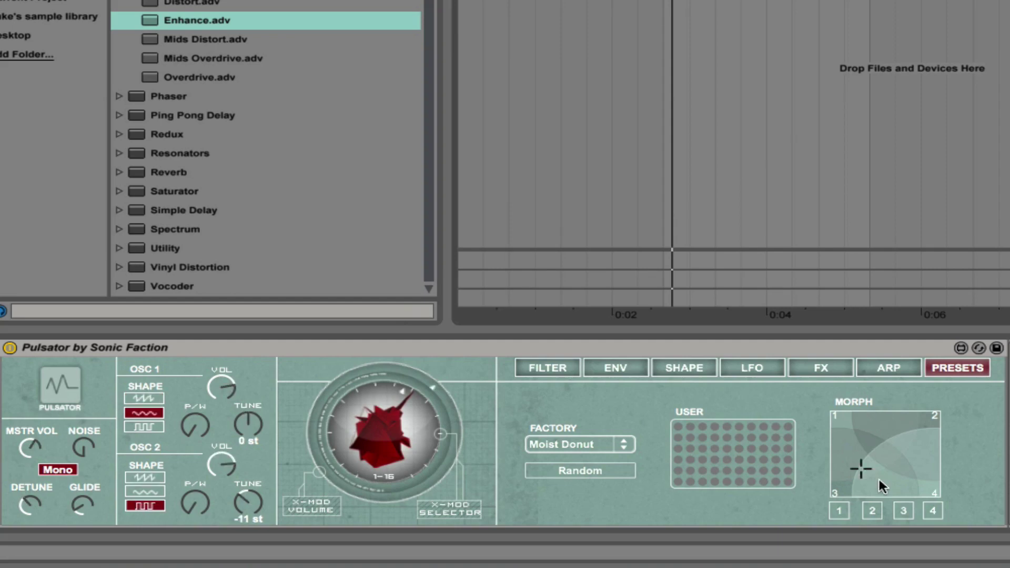
pyautogui.click(894, 482)
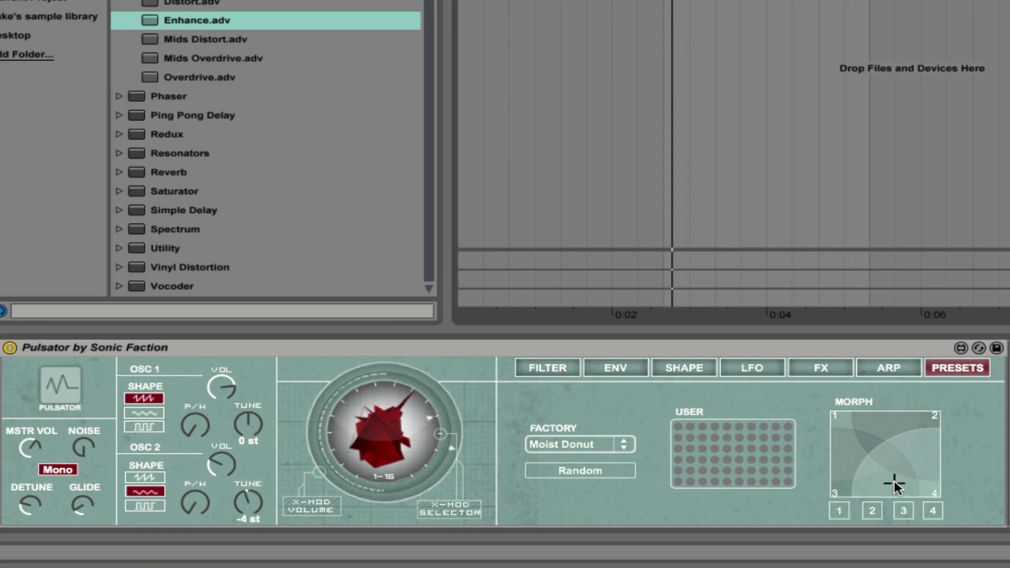
pyautogui.click(876, 468)
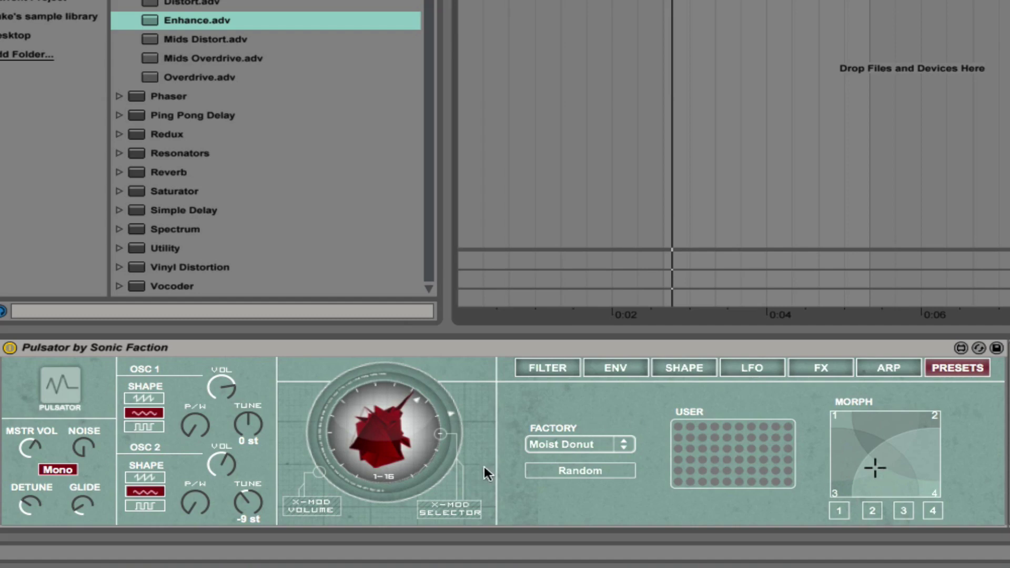
pyautogui.click(590, 469)
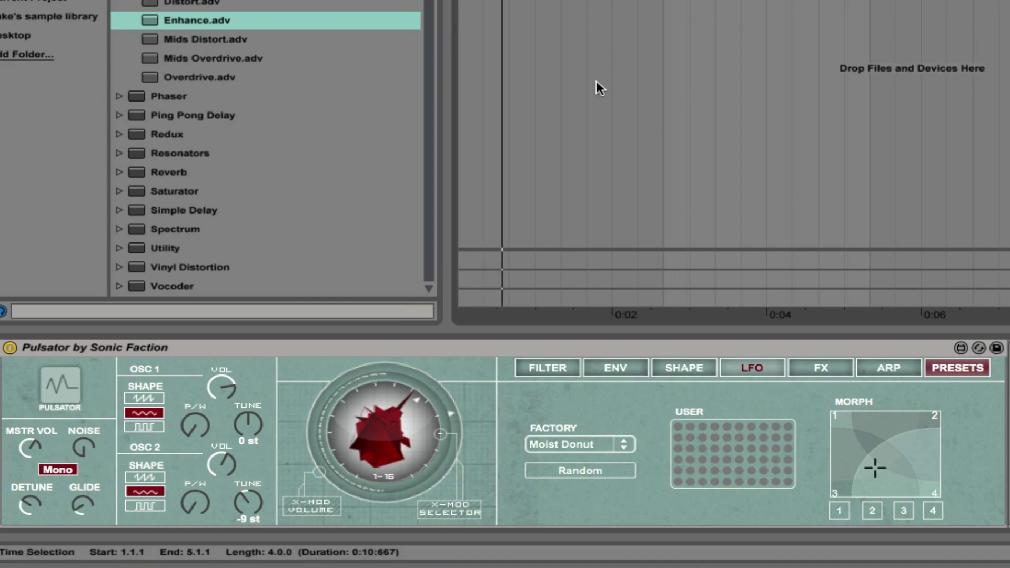
pyautogui.click(883, 475)
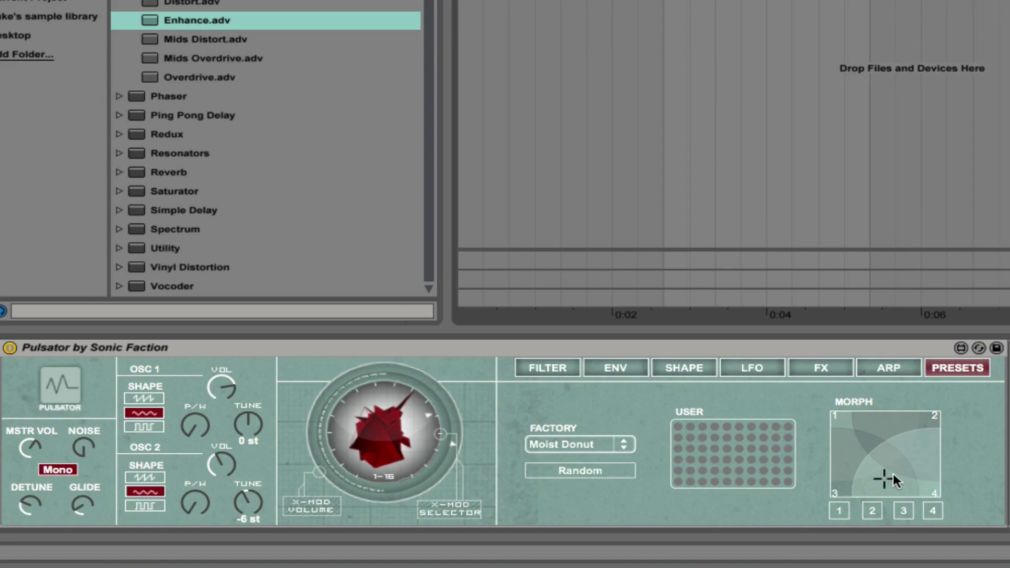
pyautogui.click(894, 469)
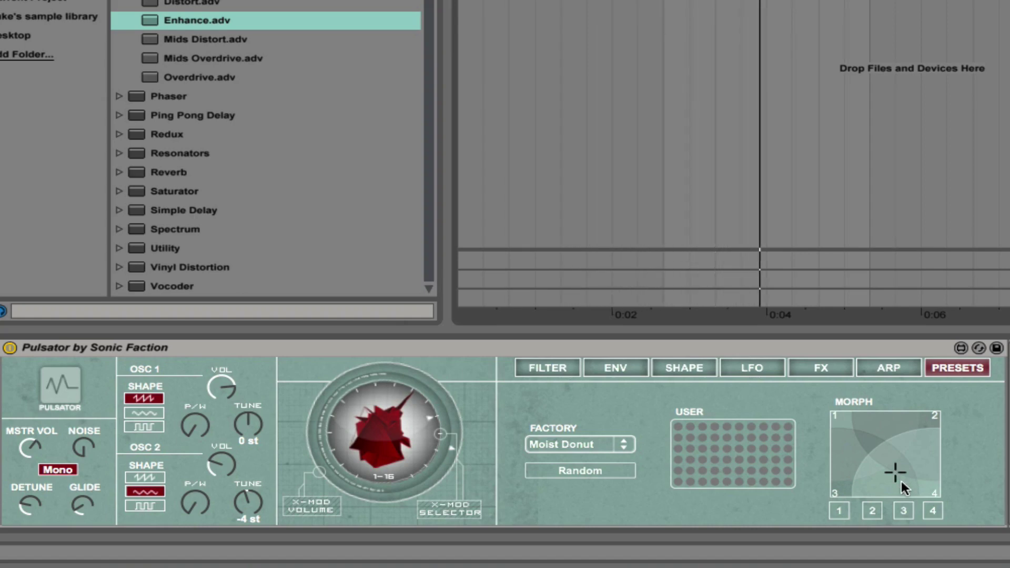
pyautogui.click(901, 481)
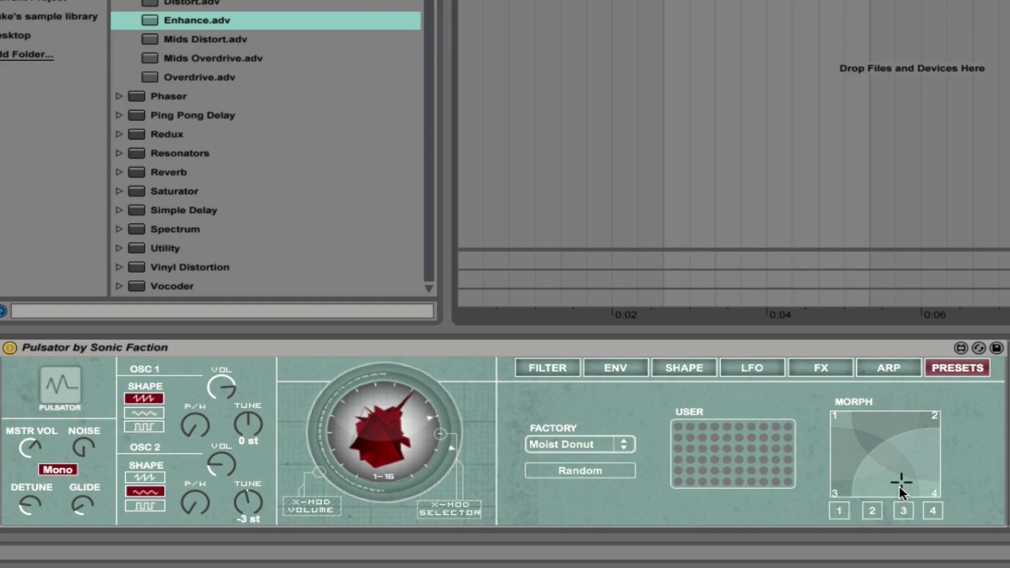
# Show Pulsator's arpeggiator page, with A at 1/3 rate and B at 1/4
pyautogui.click(894, 367)
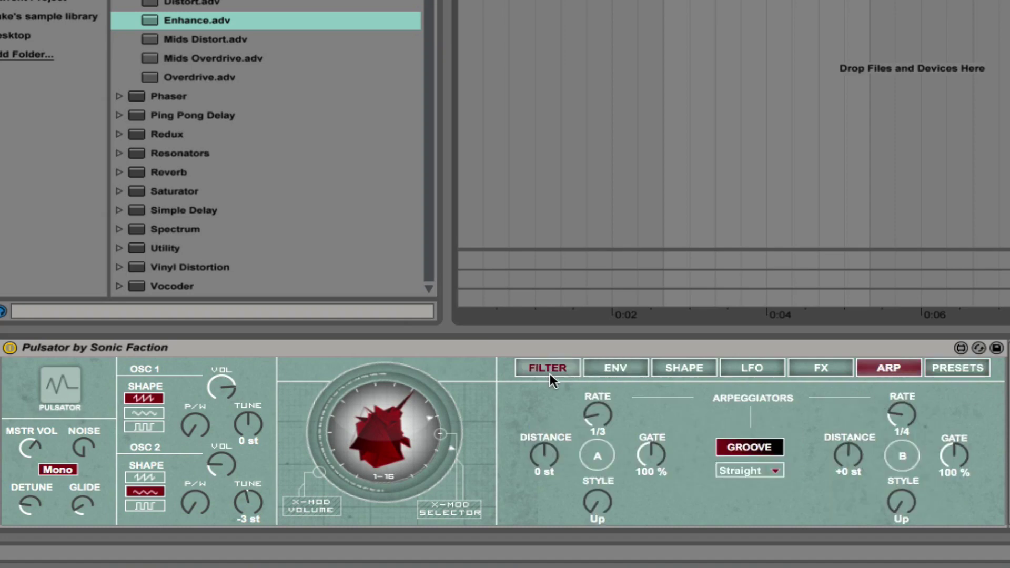